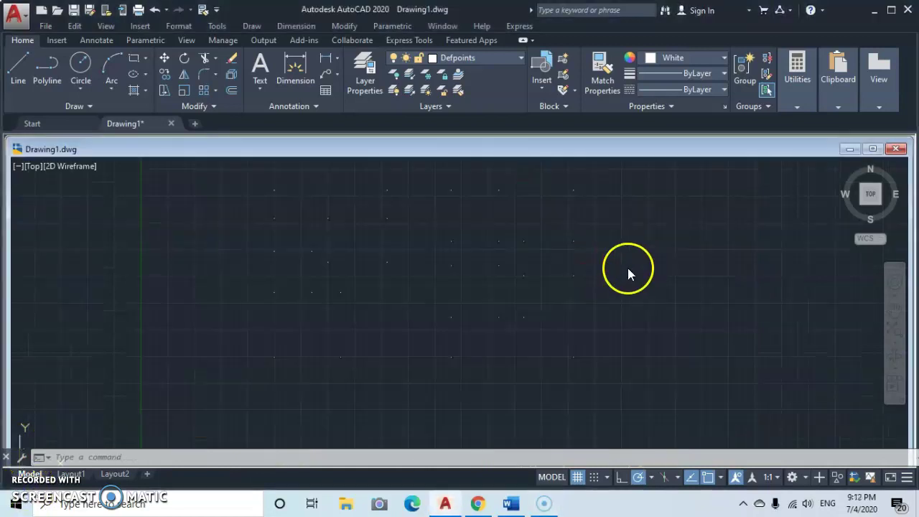
right_click(618, 241)
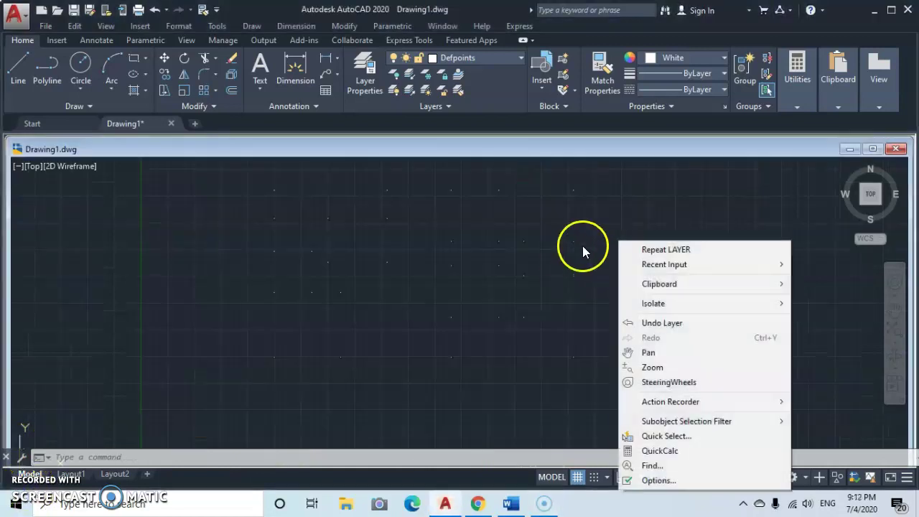
left_click(567, 246)
left_click(564, 240)
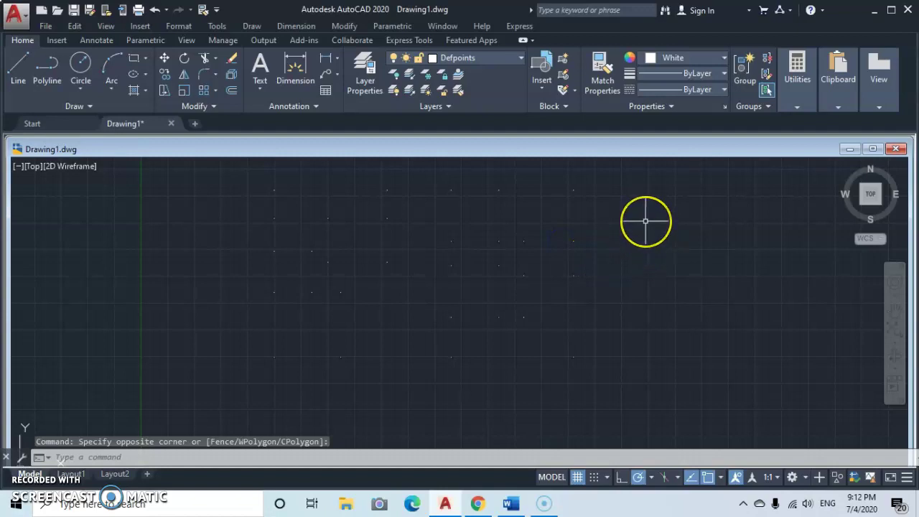
Configure the drawing units to Architectural length with 0'-0 1/4" precision and Inches as the insertion scale
type("U")
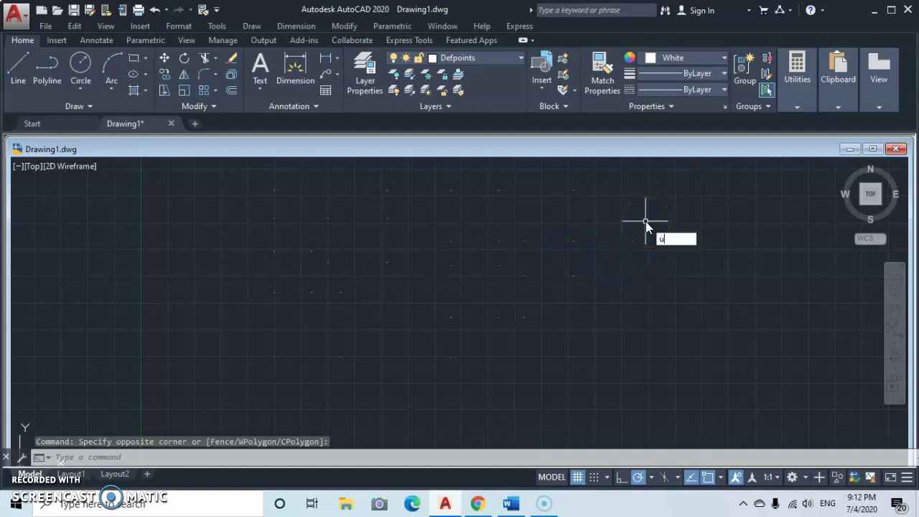
type("N")
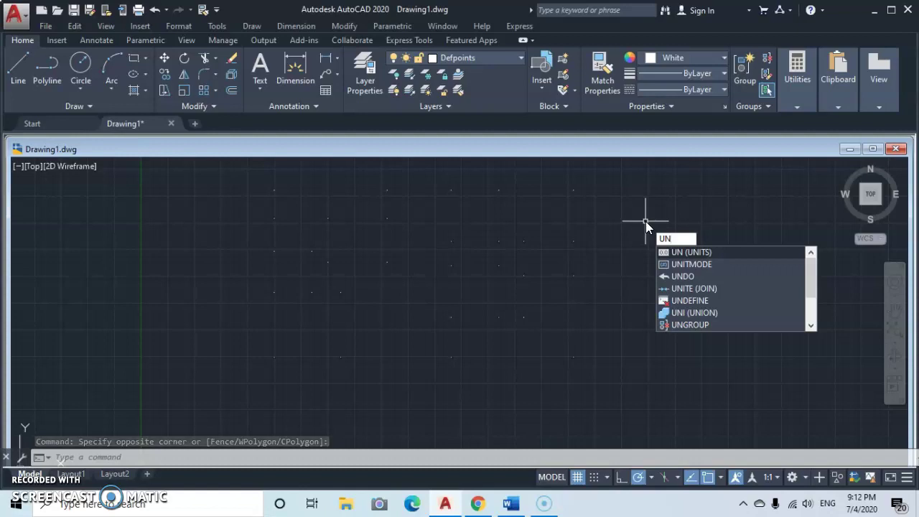
key("Return")
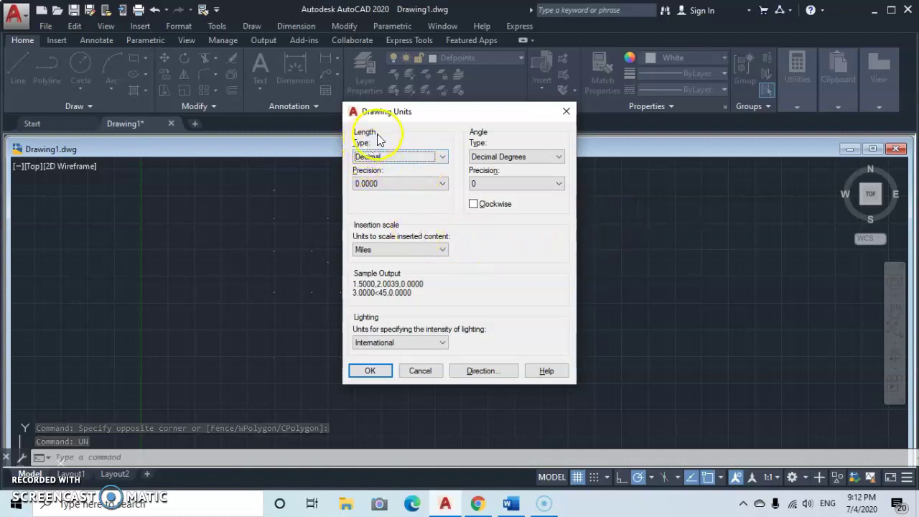
left_click(441, 158)
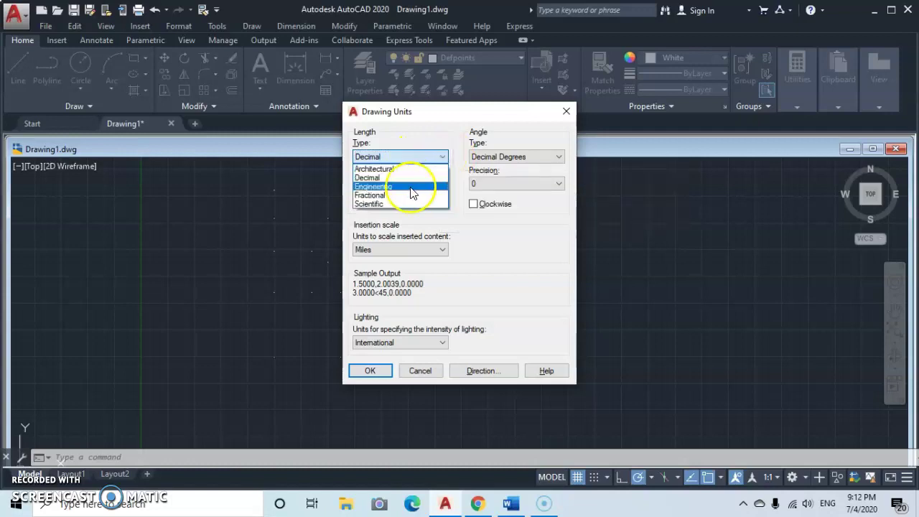
left_click(385, 178)
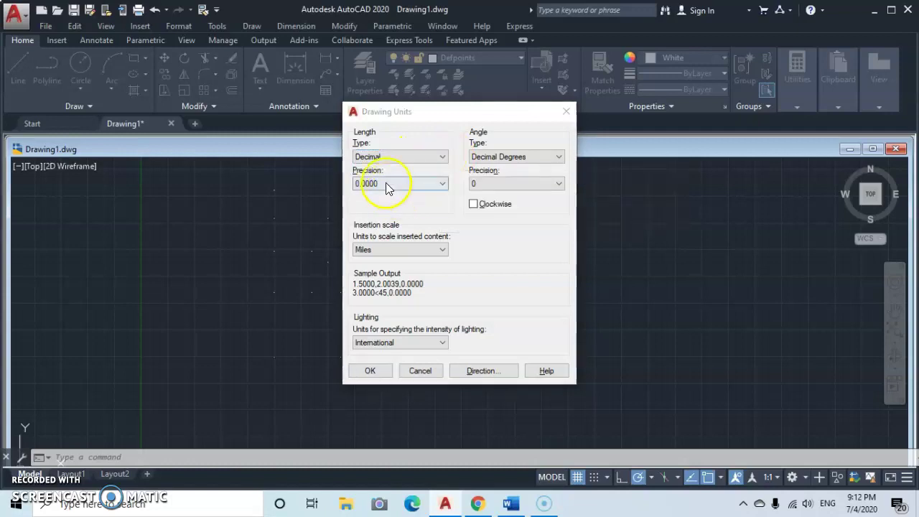
left_click(442, 157)
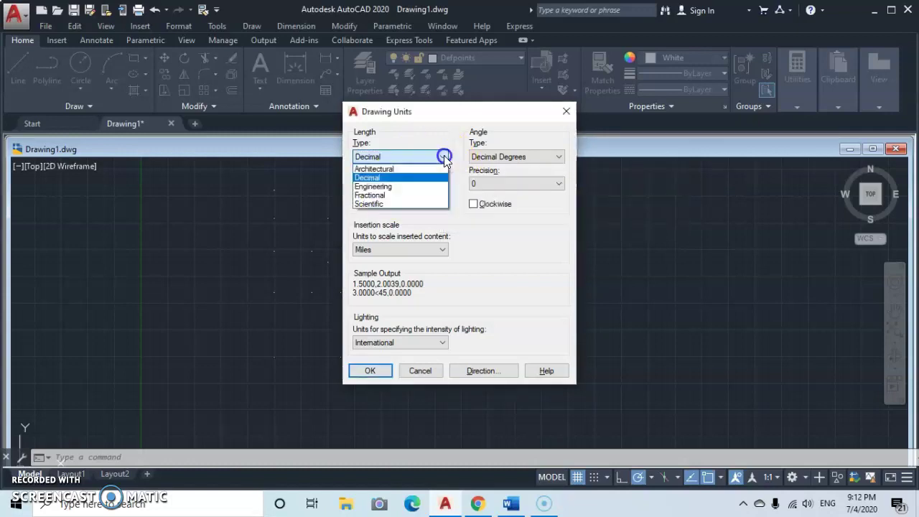
left_click(404, 169)
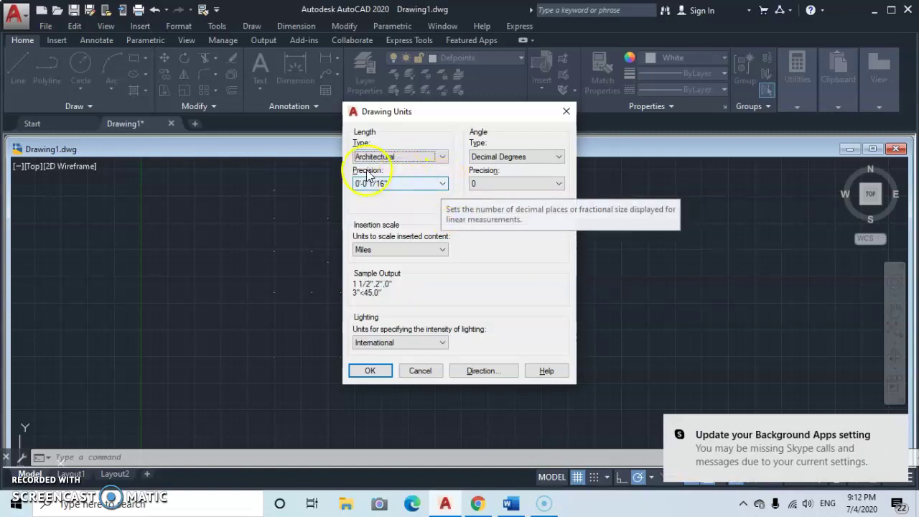
left_click(442, 185)
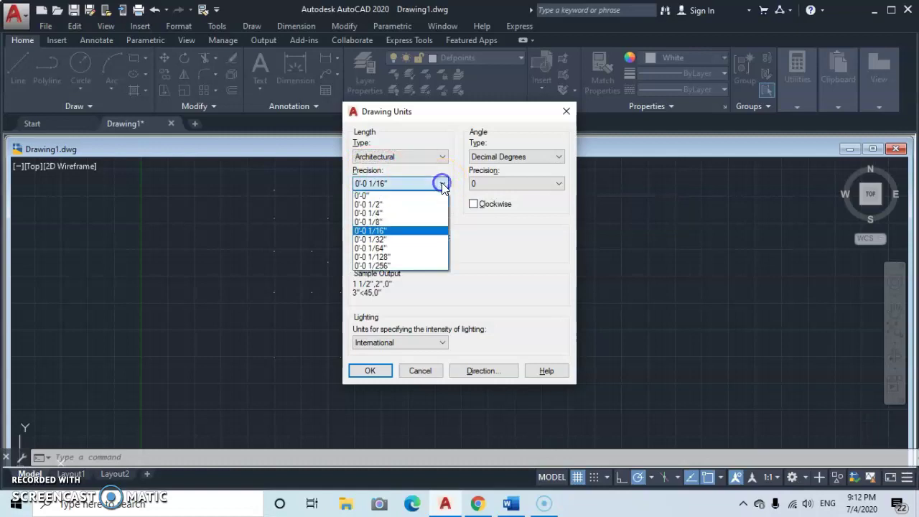
left_click(392, 213)
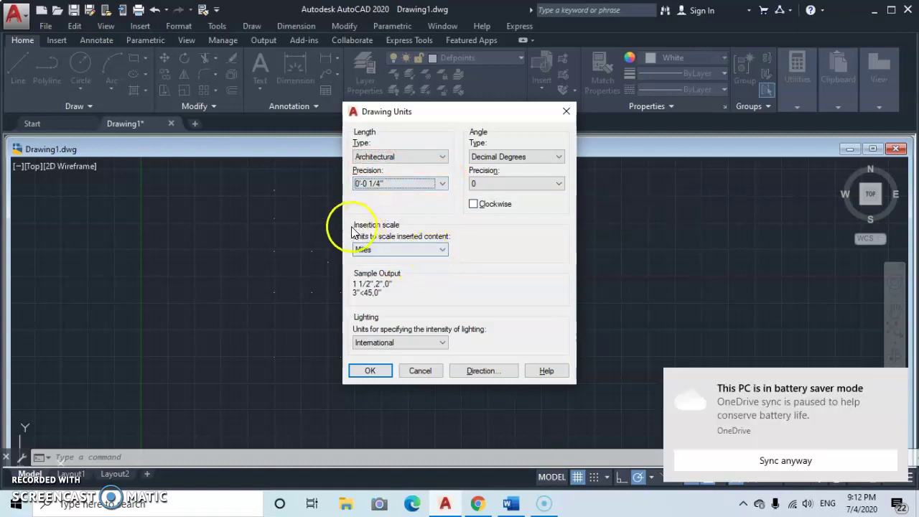
left_click(442, 249)
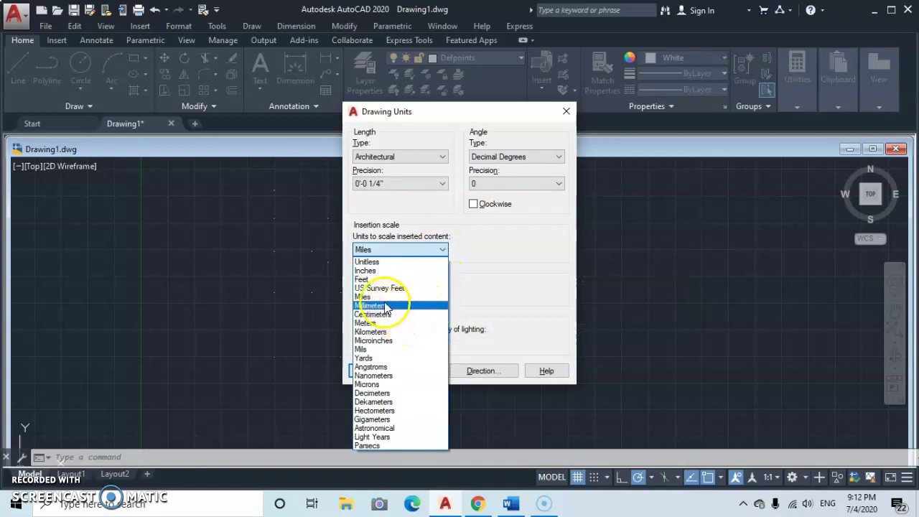
left_click(382, 272)
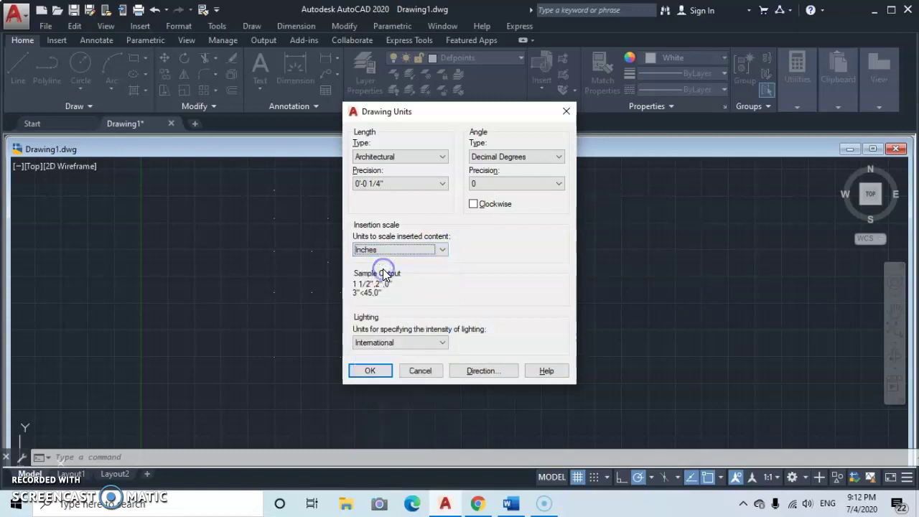
left_click(370, 372)
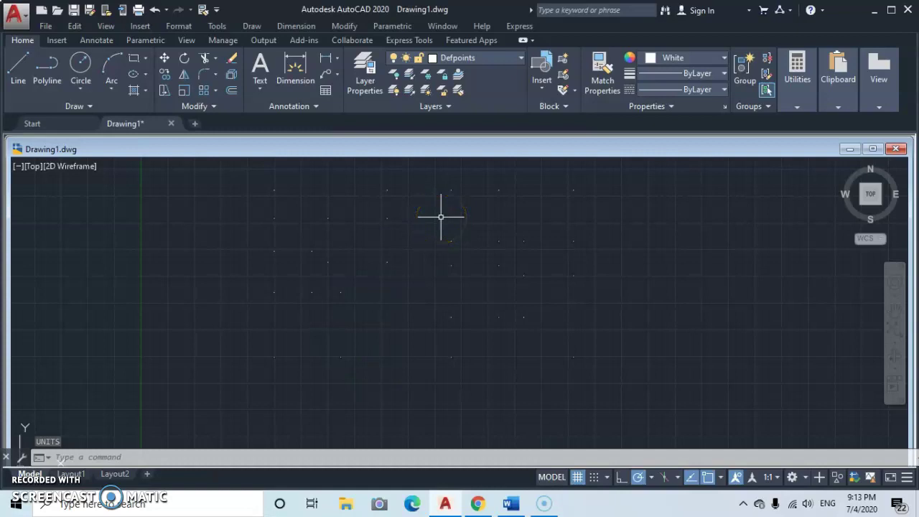
Create a new layer named dim and set its color to yellow
left_click(367, 66)
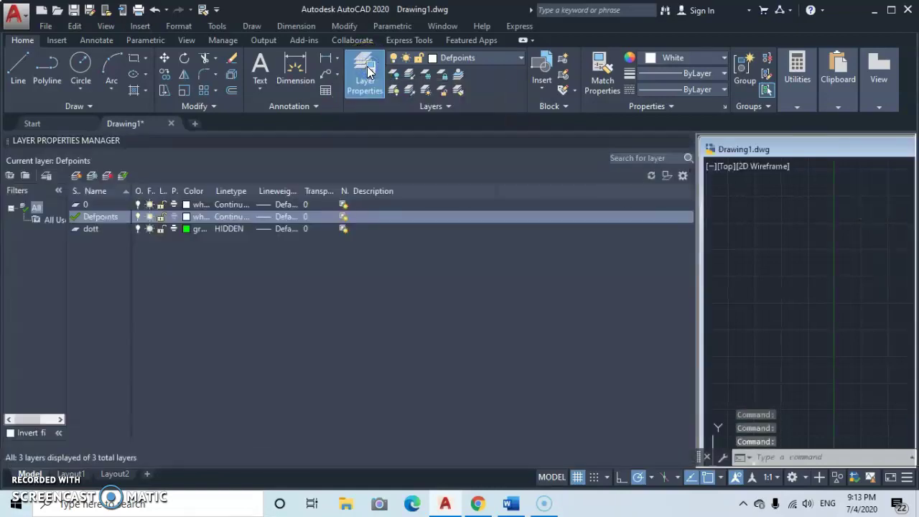
left_click(75, 178)
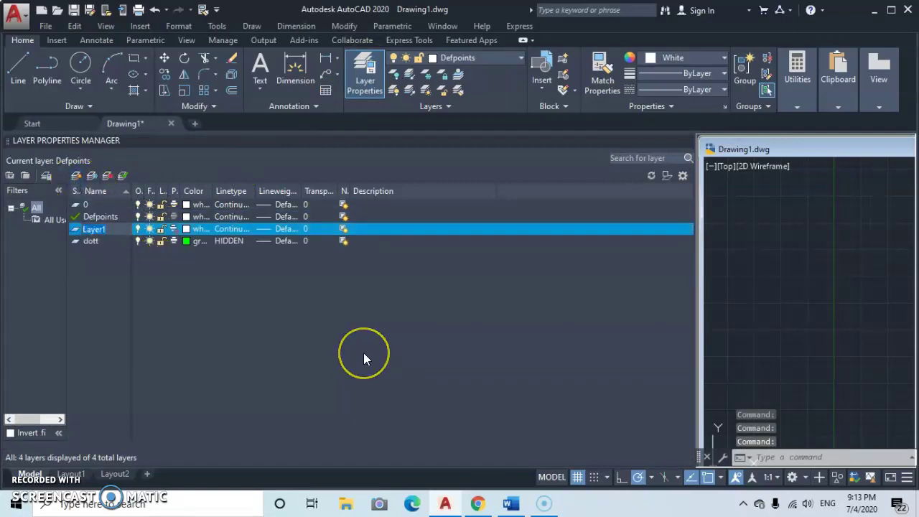
key("BackSpace")
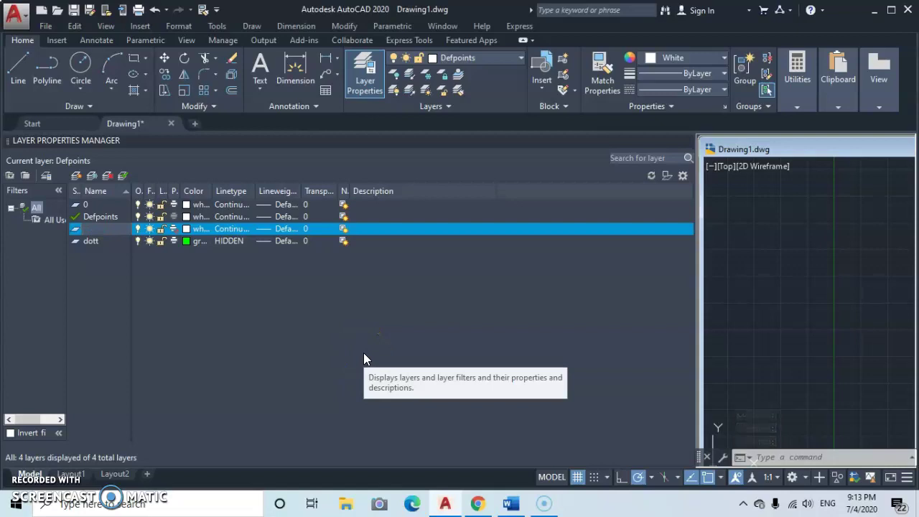
left_click(185, 228)
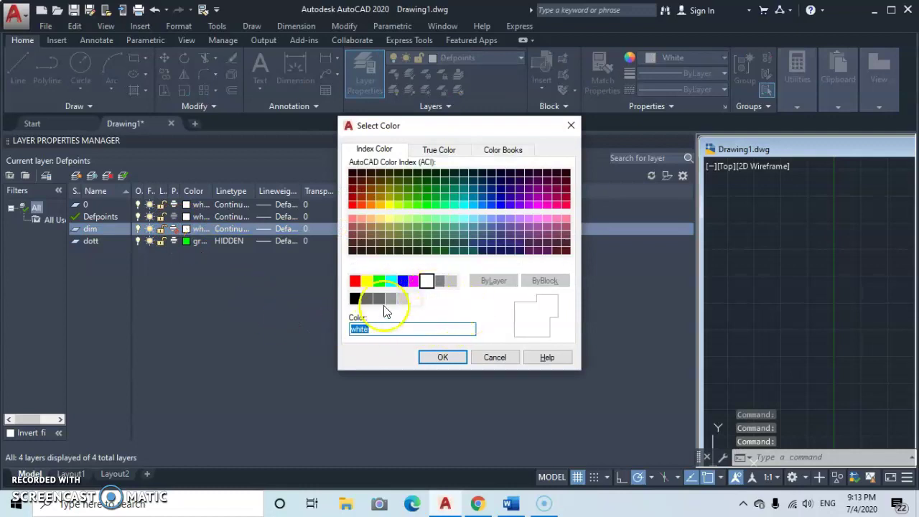
left_click(366, 281)
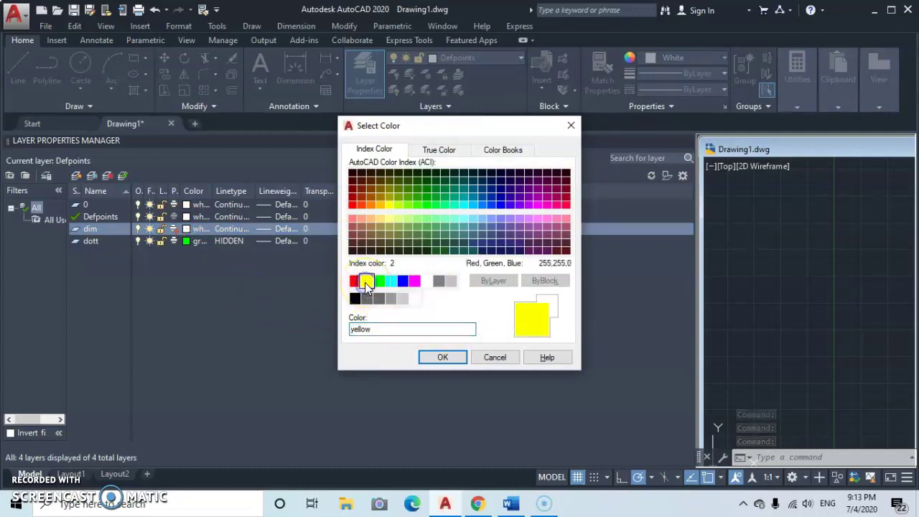
left_click(439, 358)
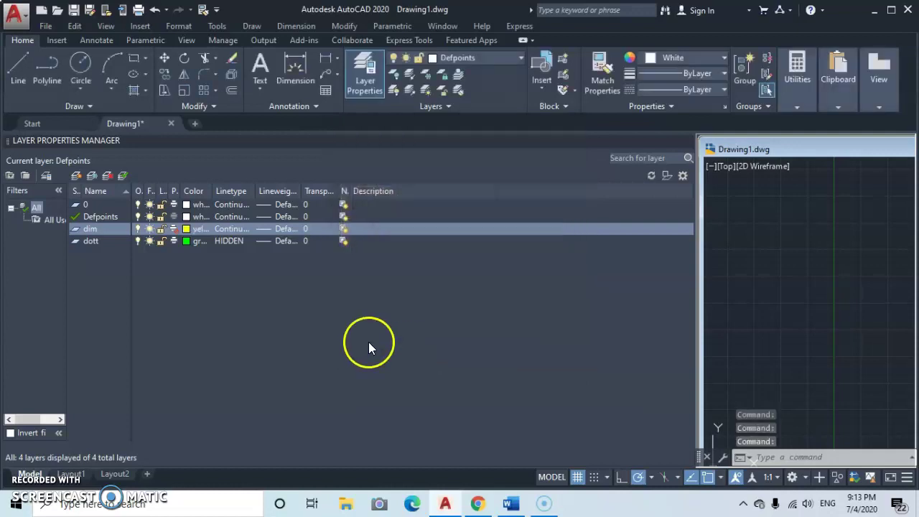
Add a layer named hatches and set its color to green
left_click(76, 175)
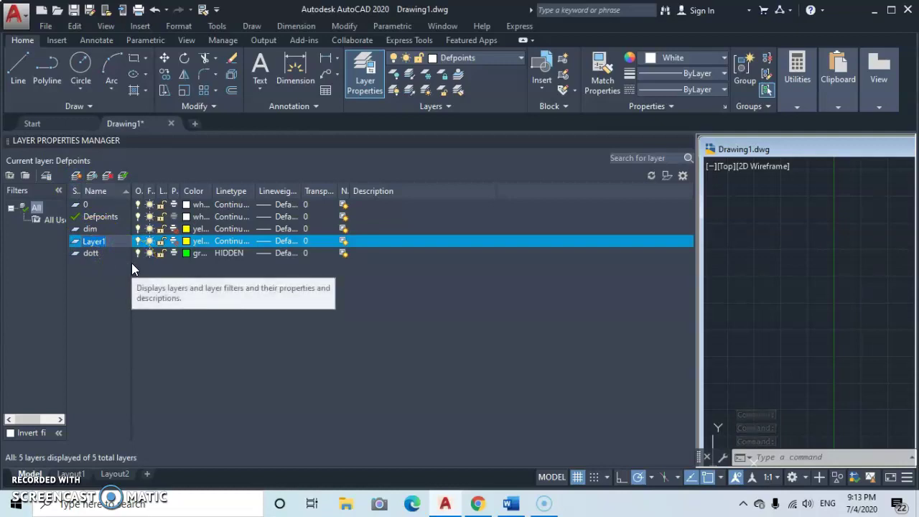
type("hatches")
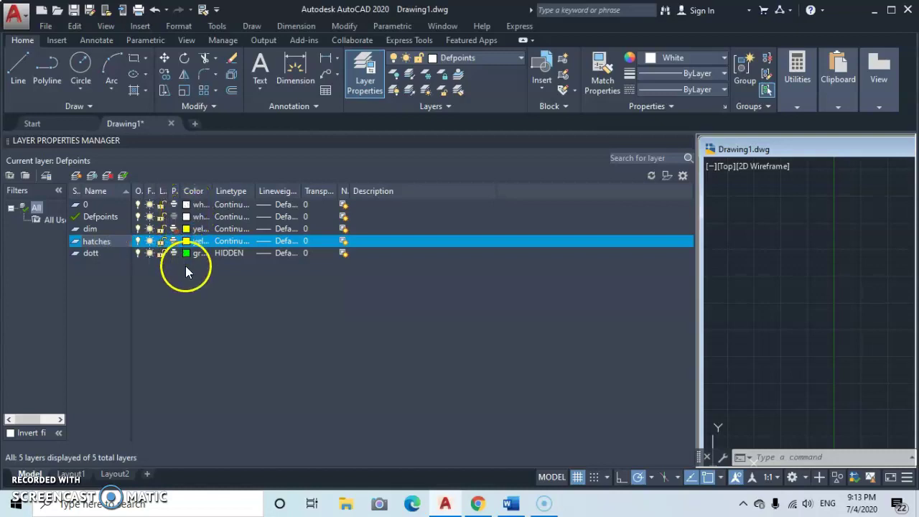
left_click(186, 240)
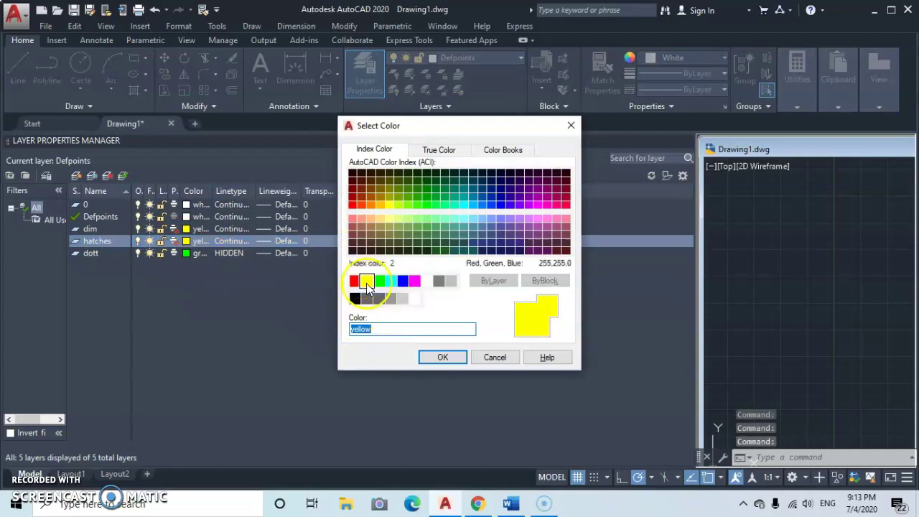
left_click(377, 280)
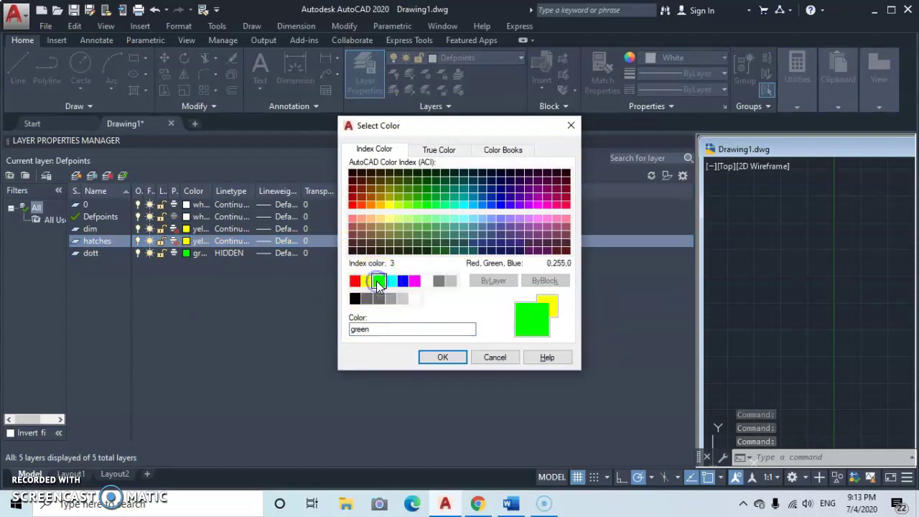
left_click(447, 360)
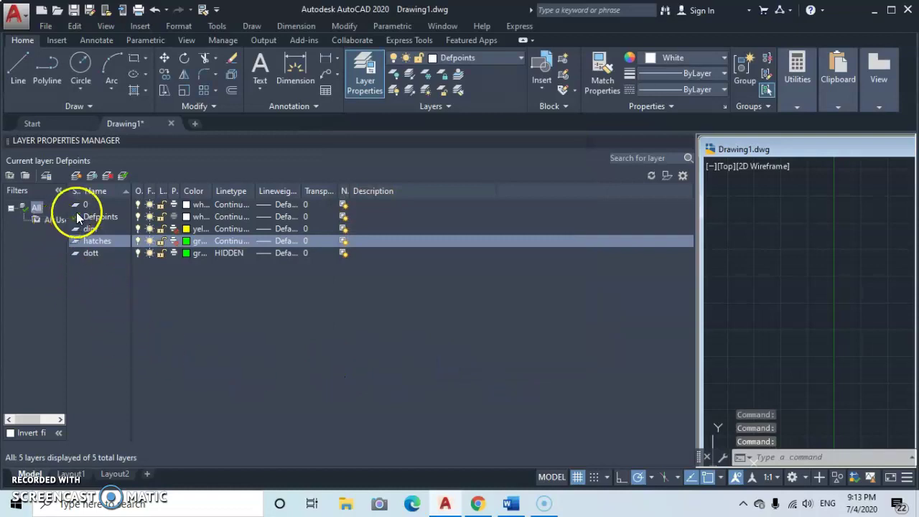
Add a layer named D W and set its color to cyan
left_click(77, 176)
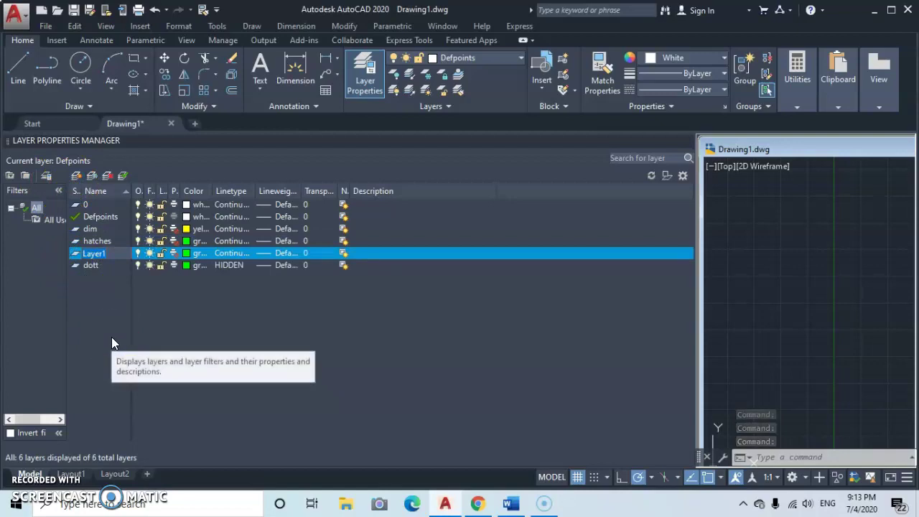
key("F2")
type("D W")
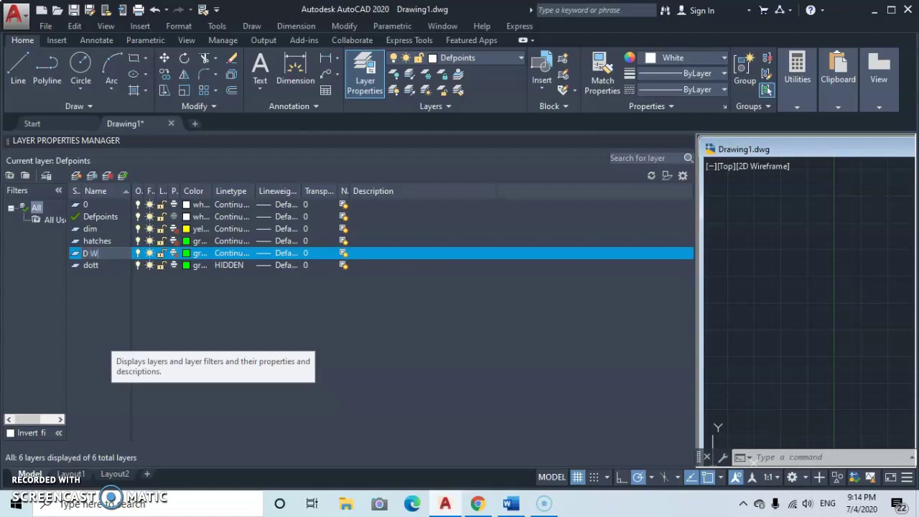
left_click(186, 253)
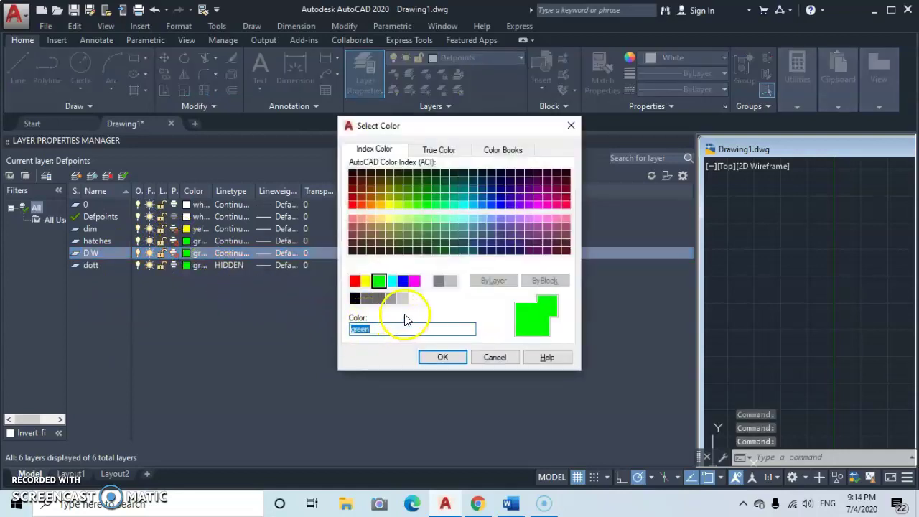
left_click(392, 282)
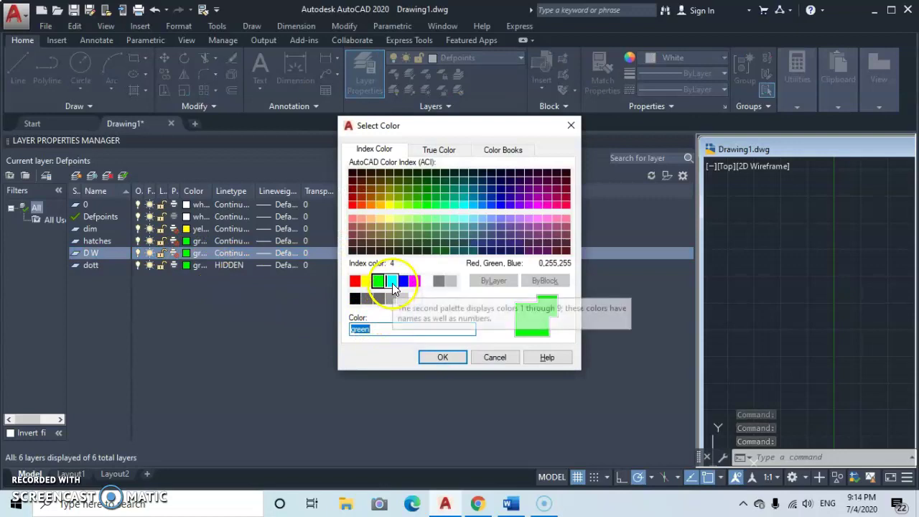
left_click(444, 360)
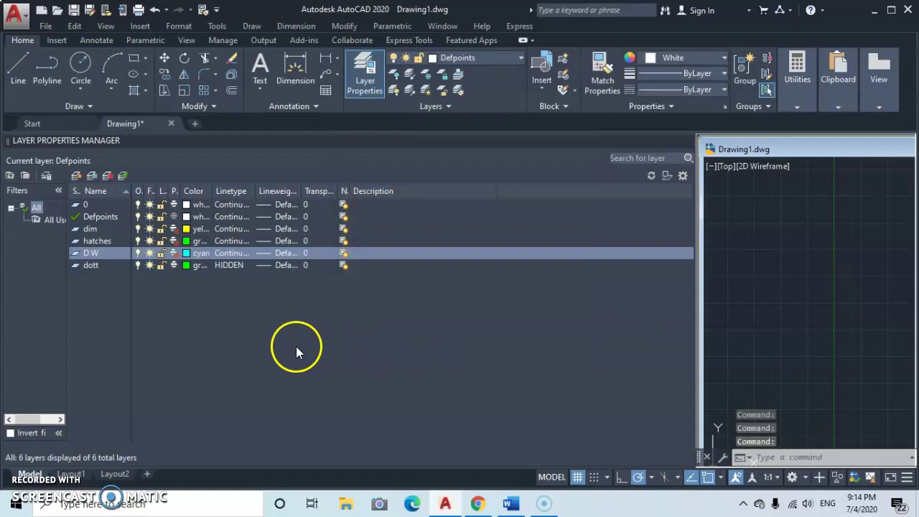
Add a layer named INSTALL and set its color to magenta
left_click(76, 176)
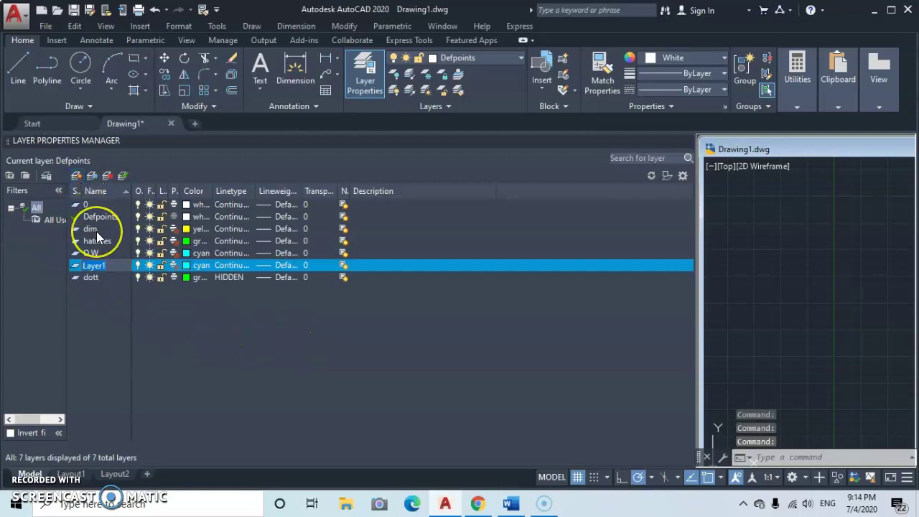
type("INS")
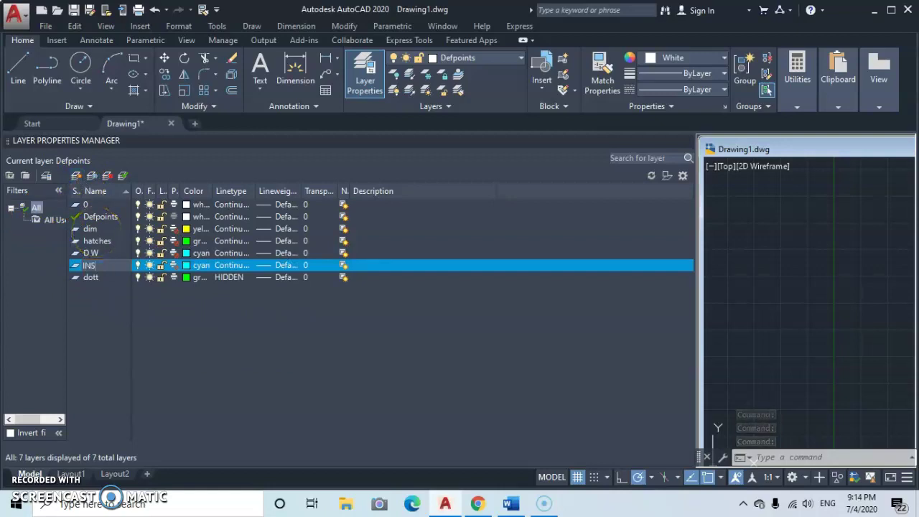
type("TALL")
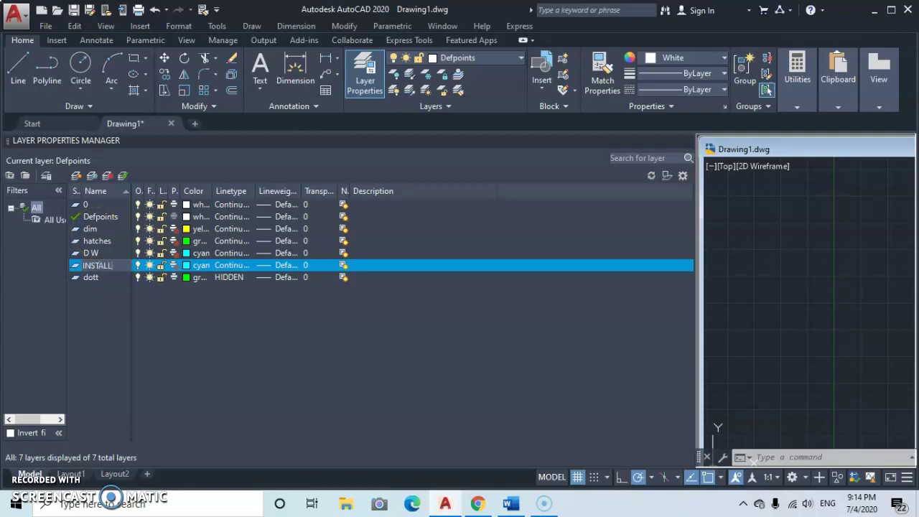
left_click(186, 264)
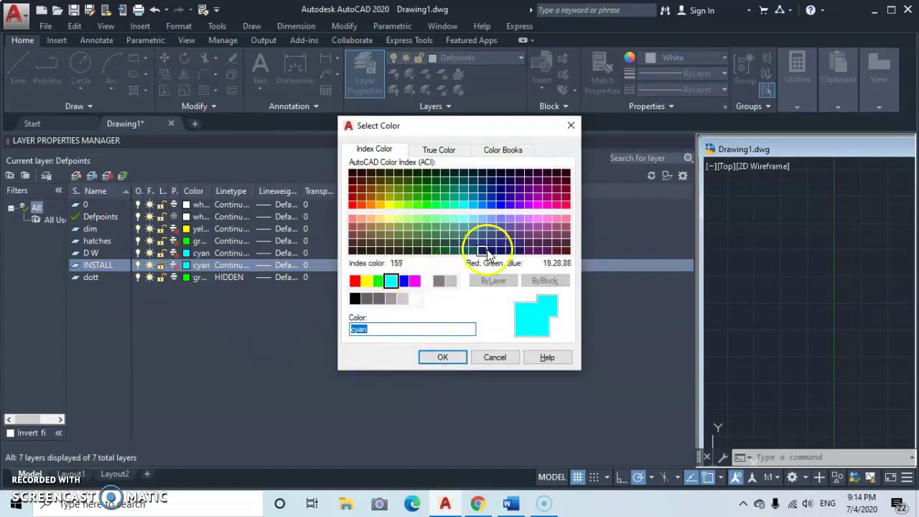
left_click(416, 281)
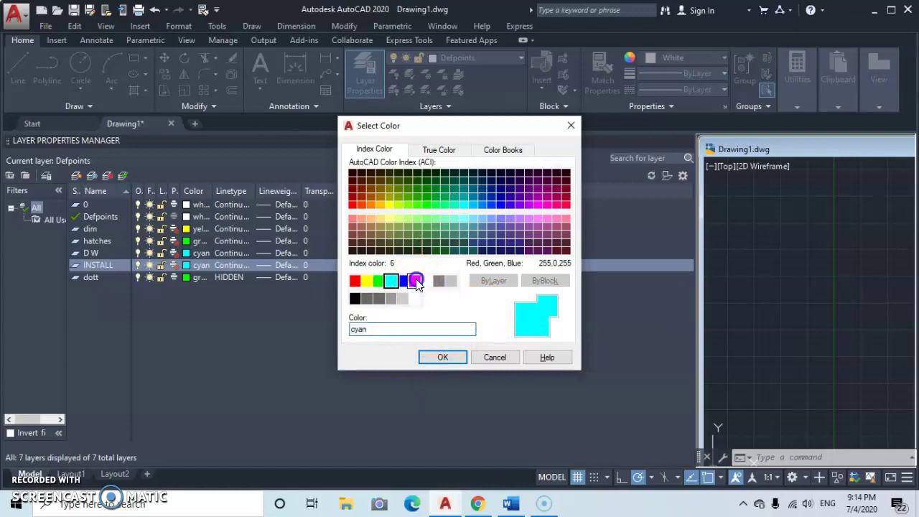
left_click(443, 357)
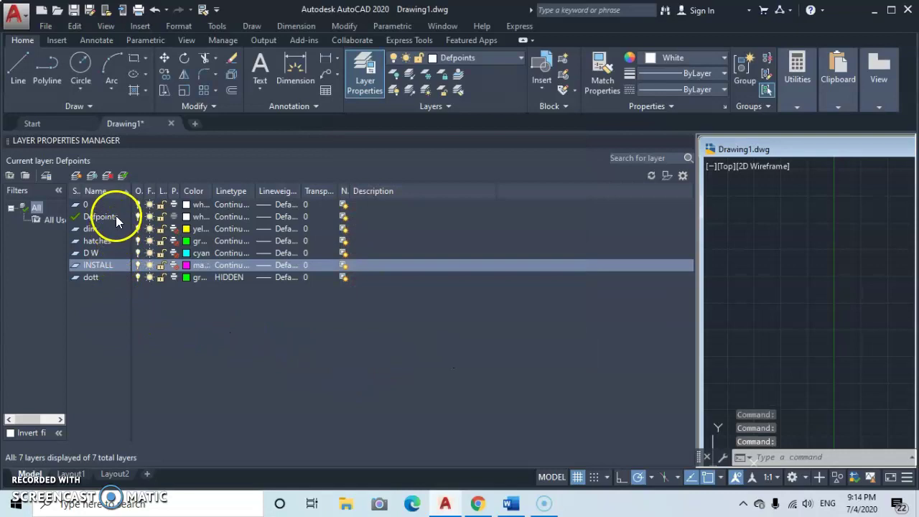
Add a layer named TEXT, set its color to red, and close the layer manager
left_click(77, 176)
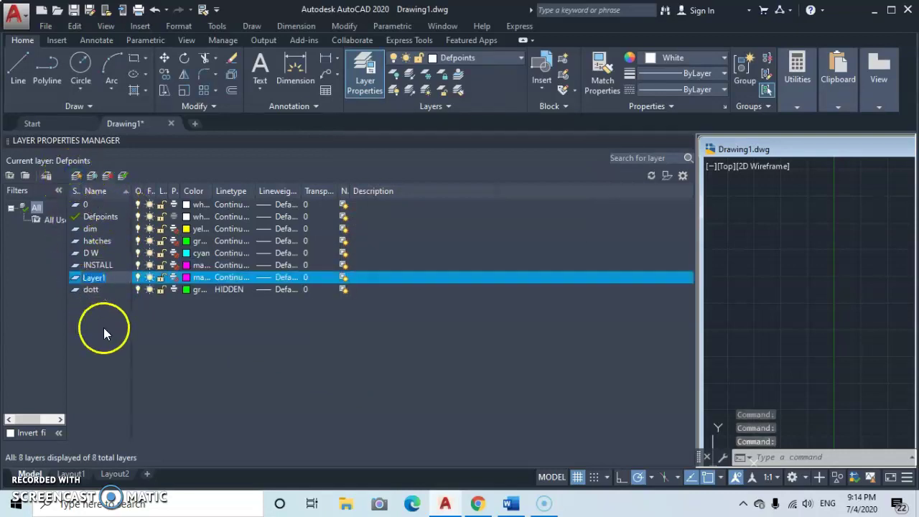
left_click(101, 284)
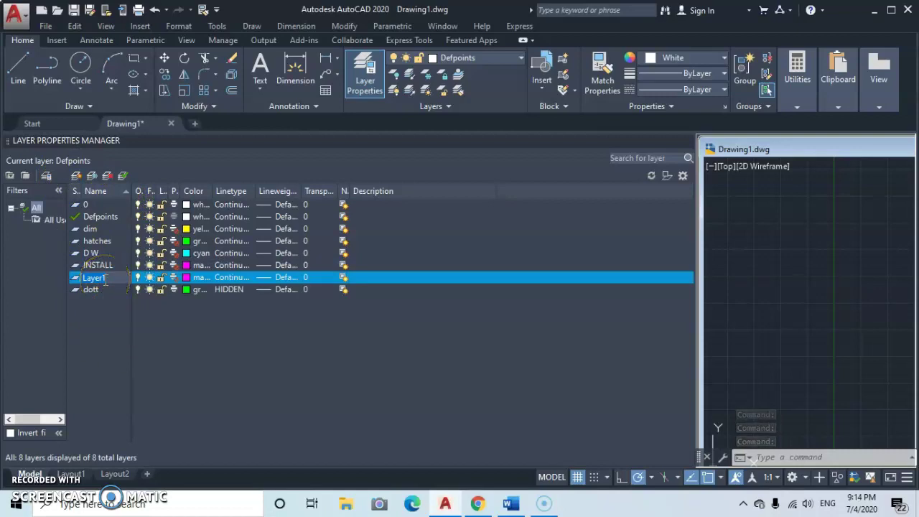
type("l")
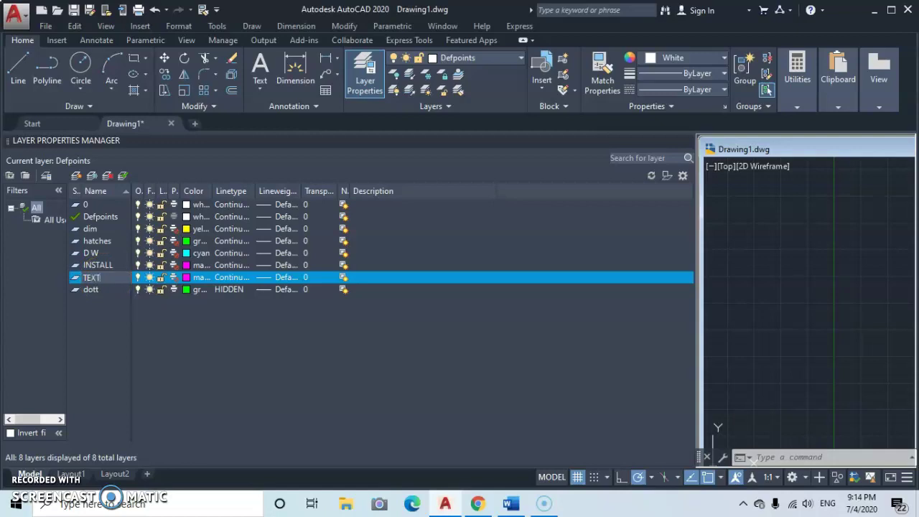
left_click(186, 278)
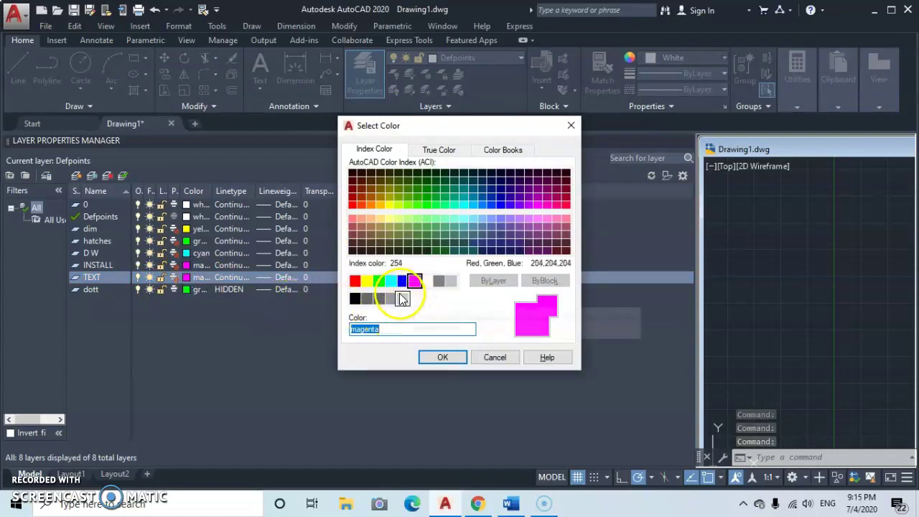
left_click(356, 281)
left_click(444, 357)
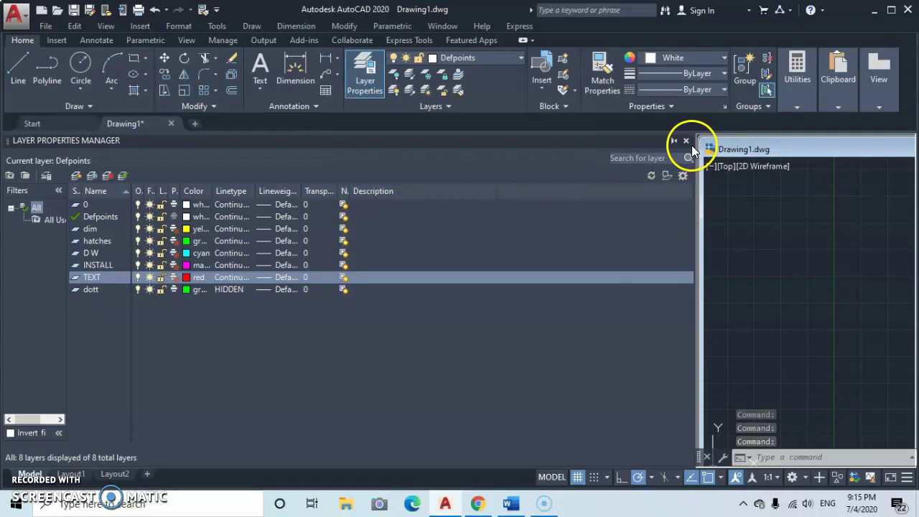
left_click(686, 141)
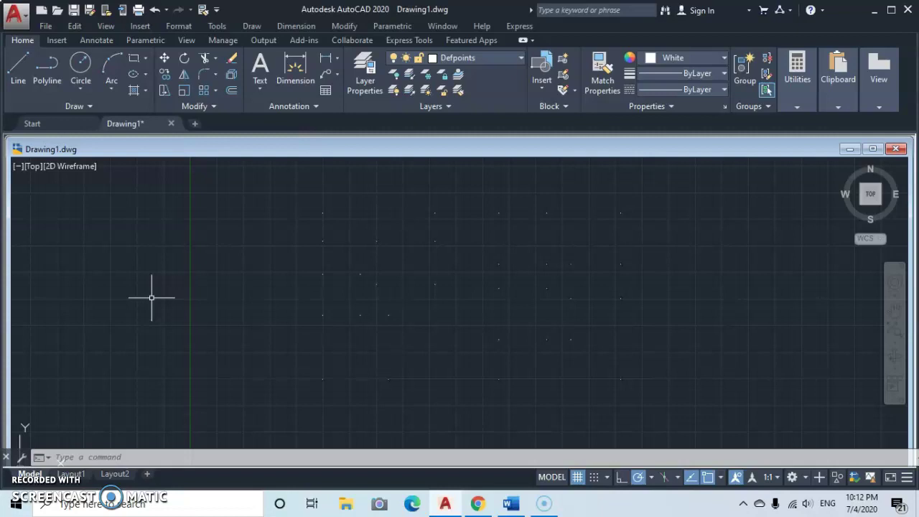
Draw the outline's bottom edge as a horizontal line 58'4.75" long, starting from the lower-left reference point
left_click(148, 291)
left_click(88, 239)
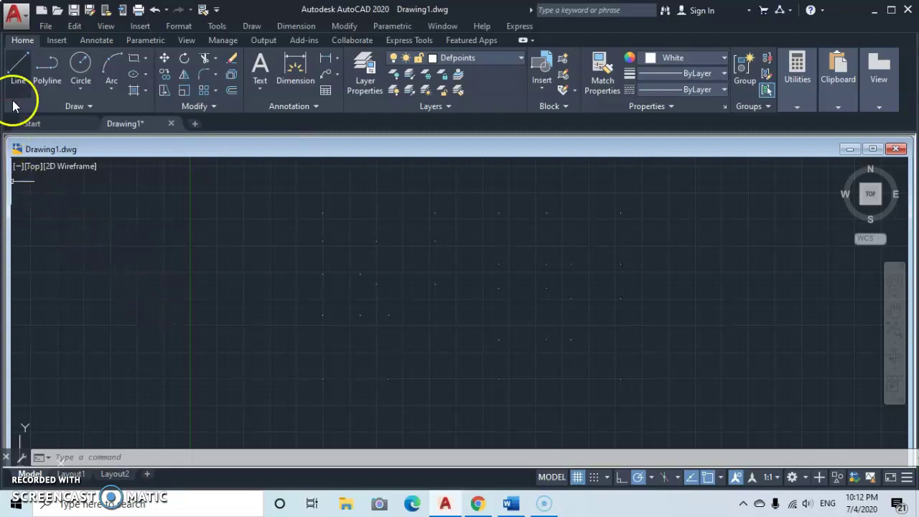
left_click(17, 74)
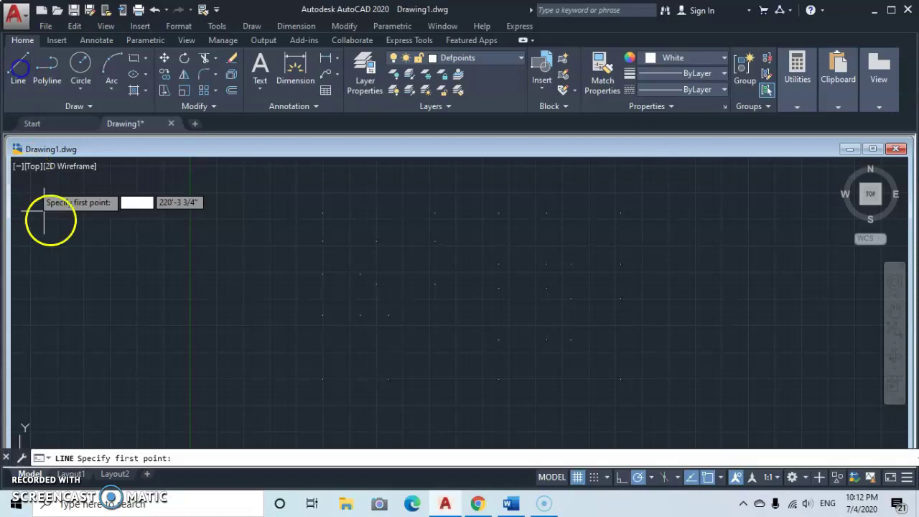
left_click(322, 379)
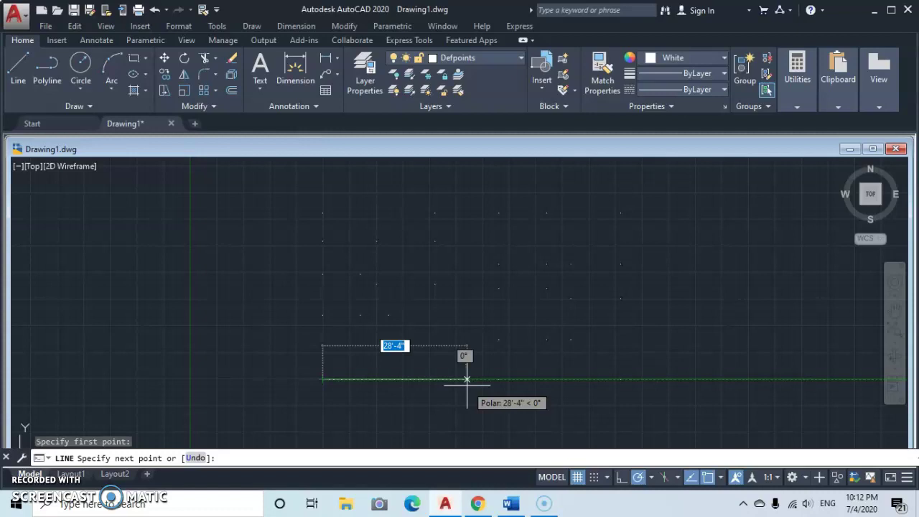
type("58")
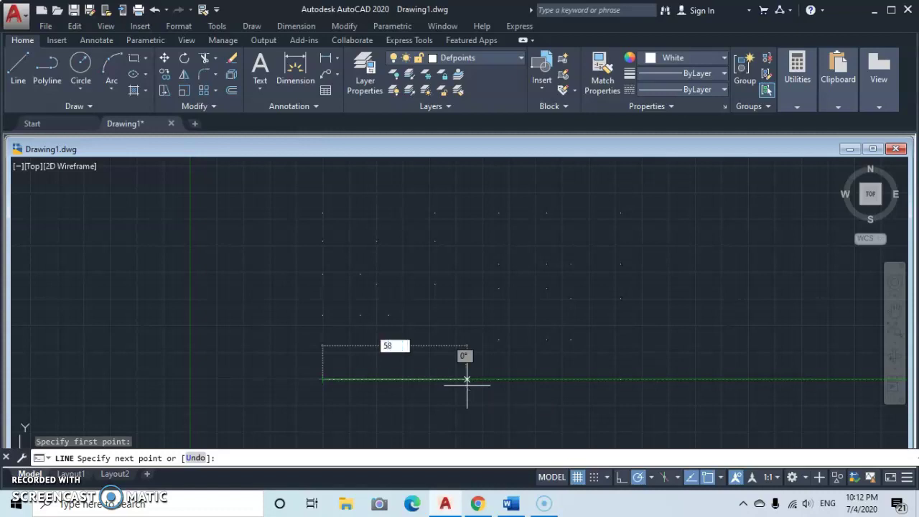
type("'4.75")
type("\"")
key("Return")
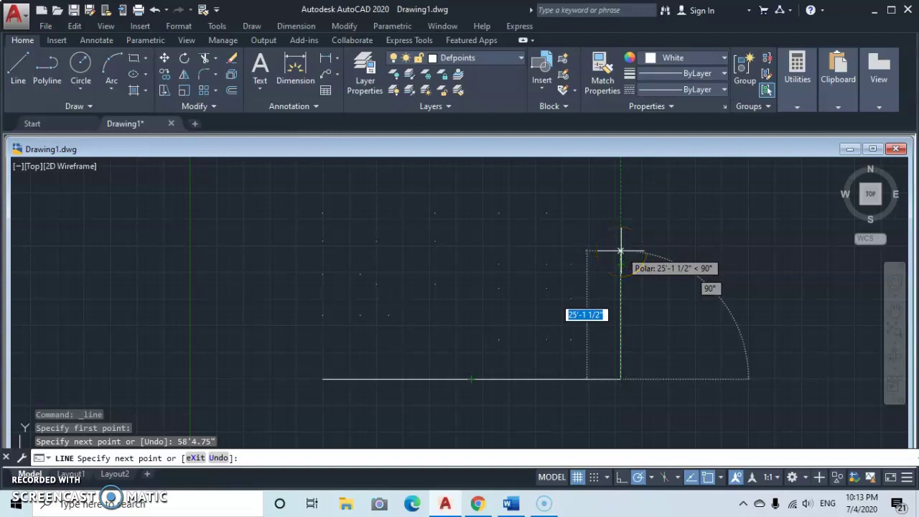
Continue the outline with a vertical right edge 32'6" upward from the bottom edge's right end
type("32")
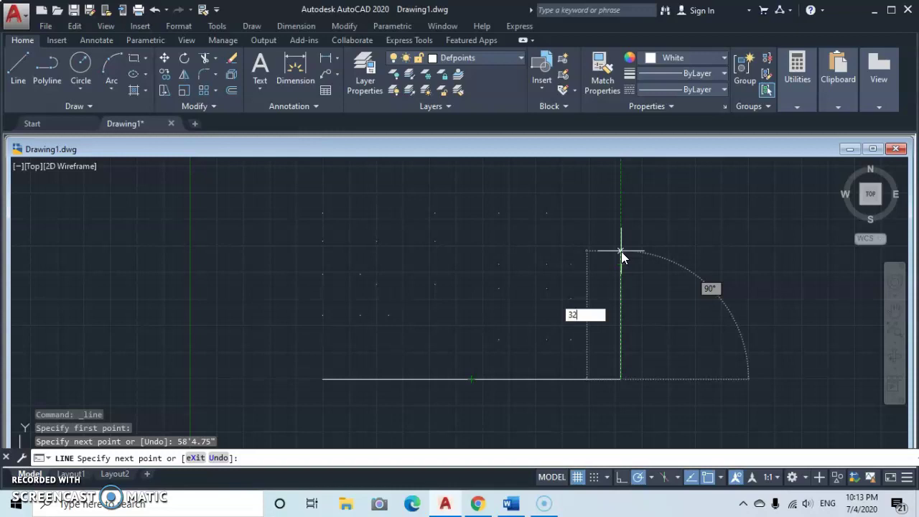
type("'6")
key("Return")
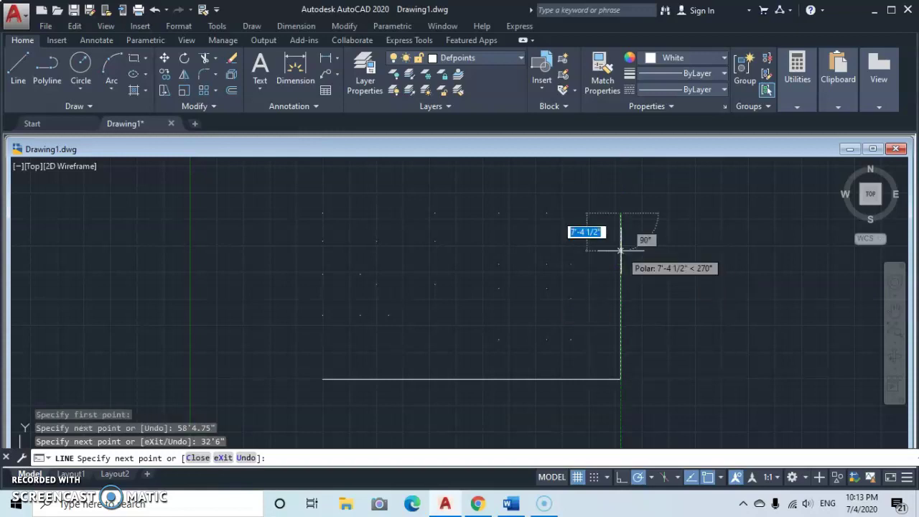
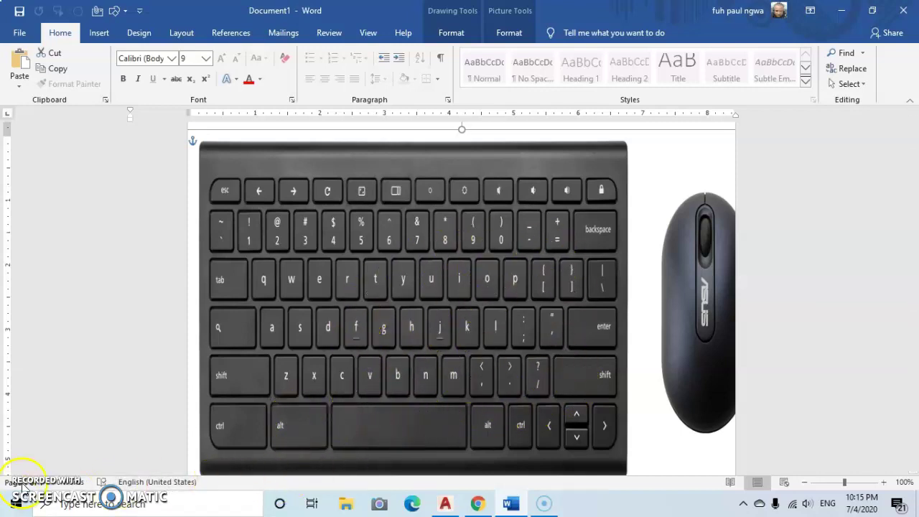
In AutoCAD, draw a line starting 22' along the top edge from the upper-left corner, 5'-6" down, then across to the left edge
key("alt+Tab")
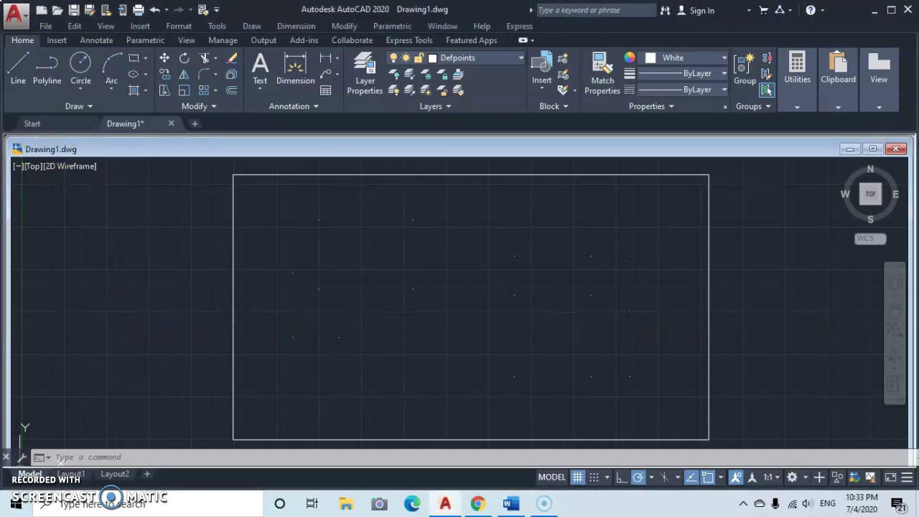
left_click(17, 71)
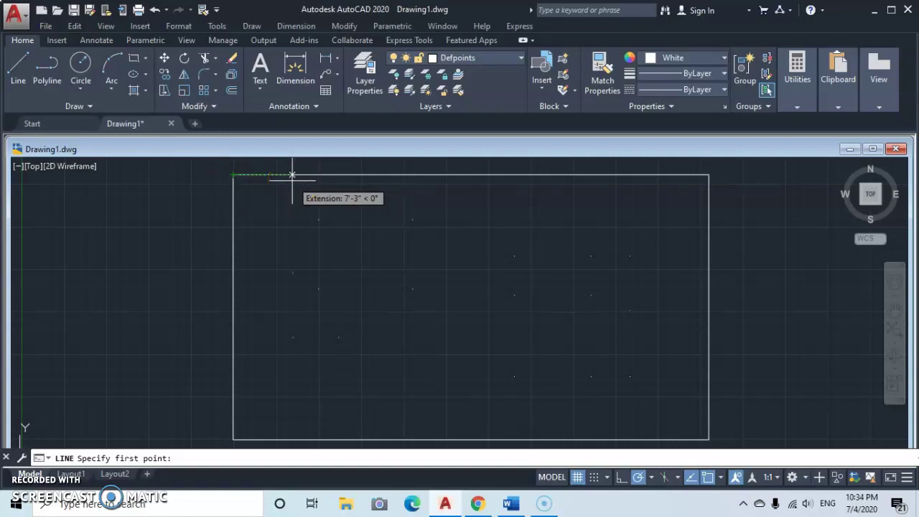
type("22")
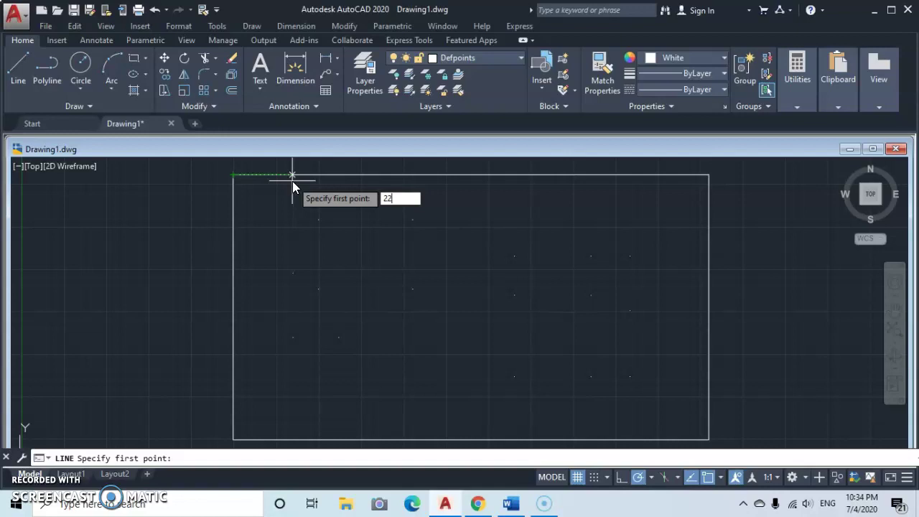
type("'")
key("Return")
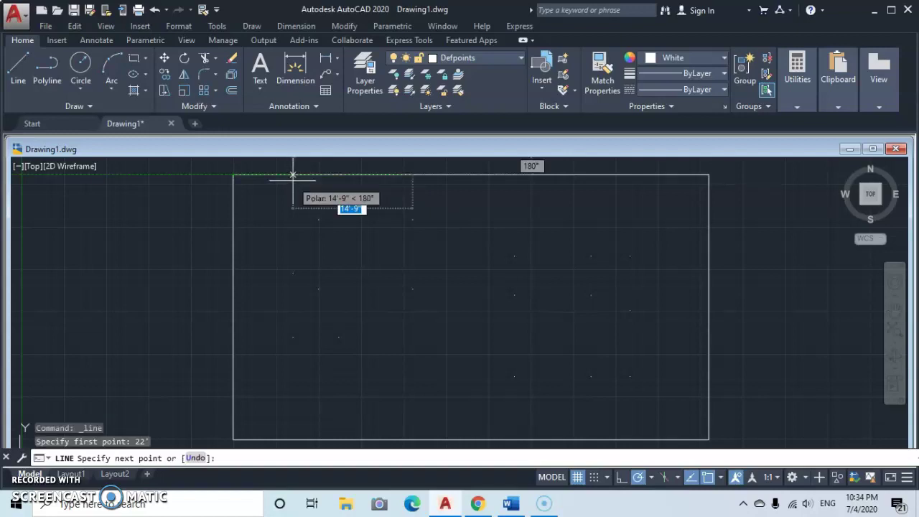
left_click(411, 175)
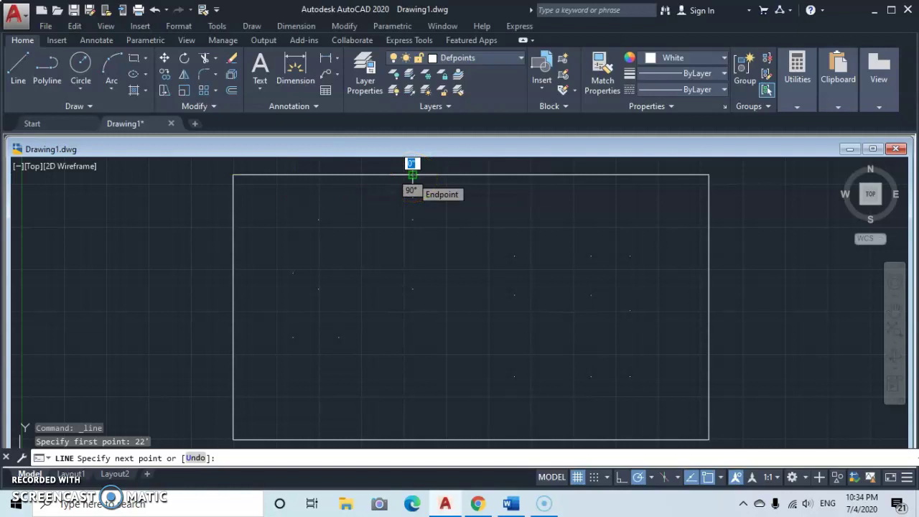
left_click(410, 178)
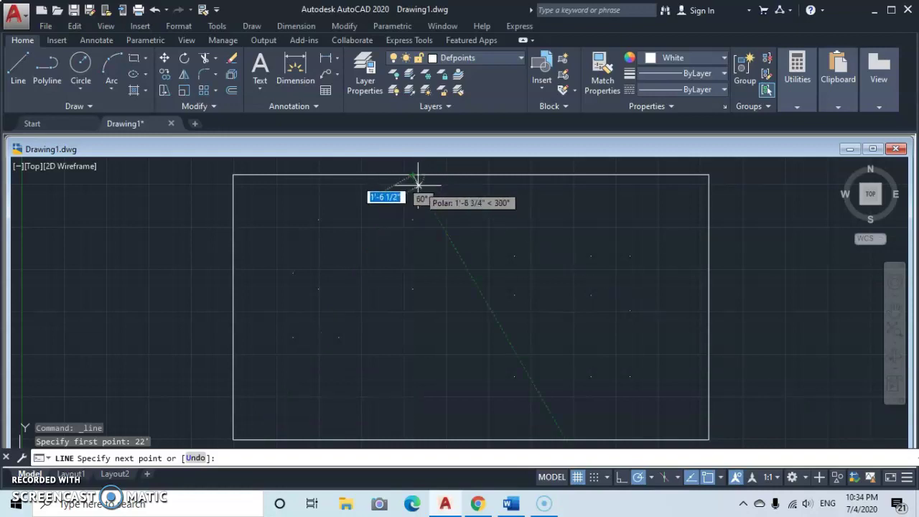
left_click(412, 231)
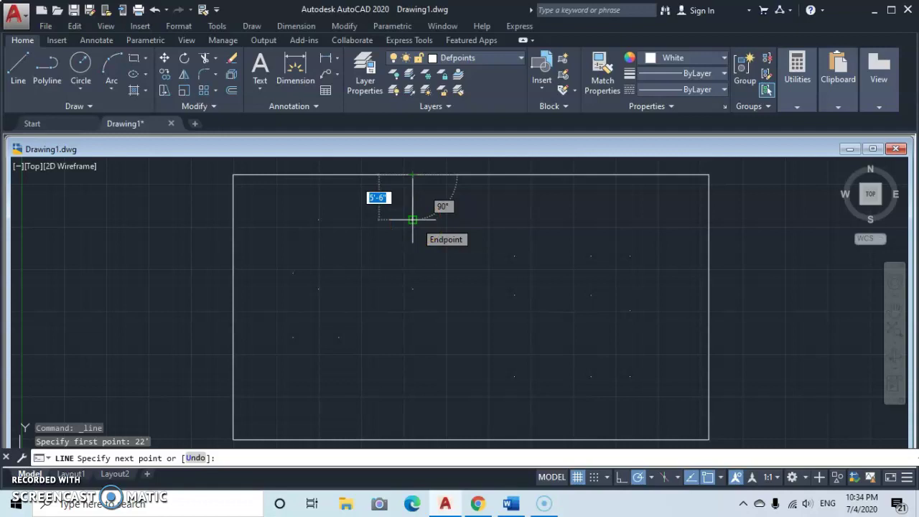
left_click(412, 220)
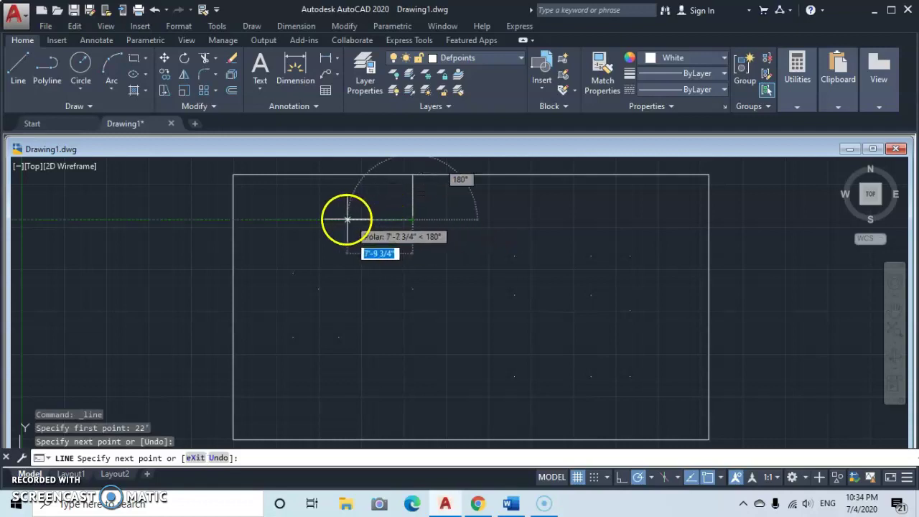
left_click(233, 219)
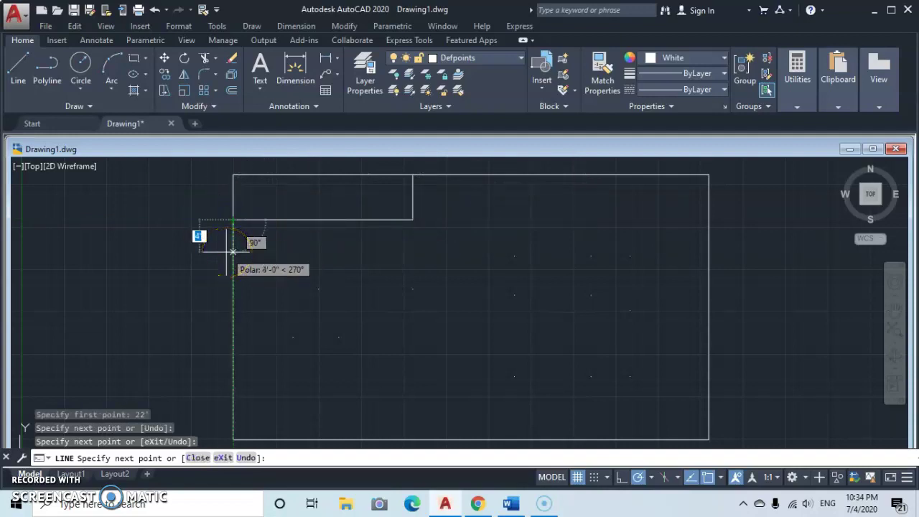
key("Return")
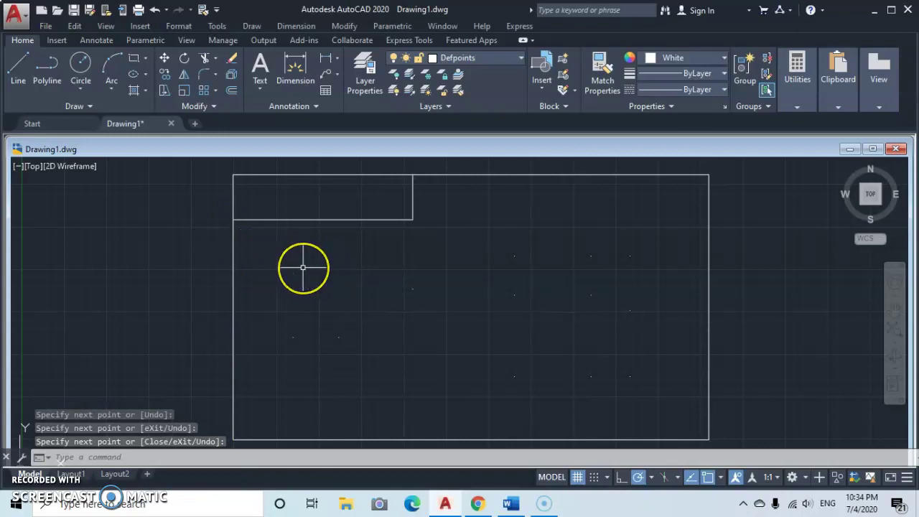
Draw a room outline from the upper strip's lower-right corner: 8'-6" down, 11'-6" left, and 8'-6" up to the strip's bottom line
key("Return")
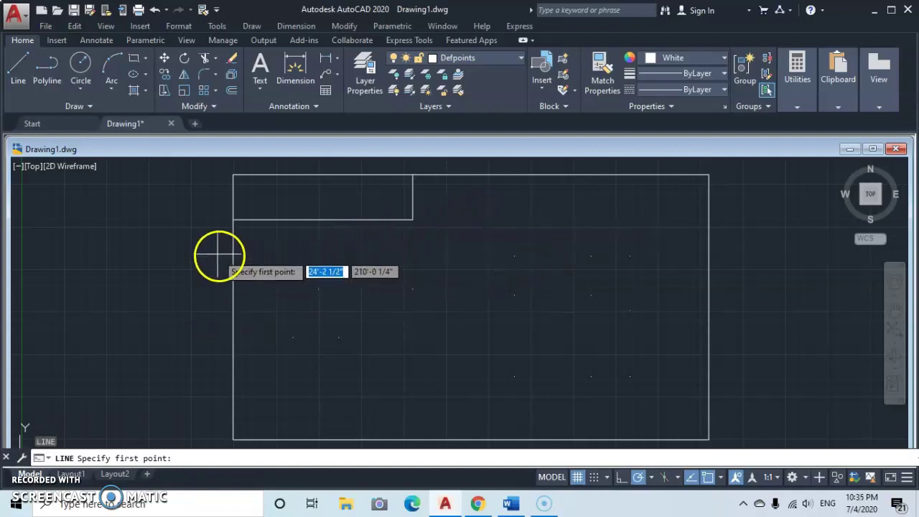
left_click(411, 219)
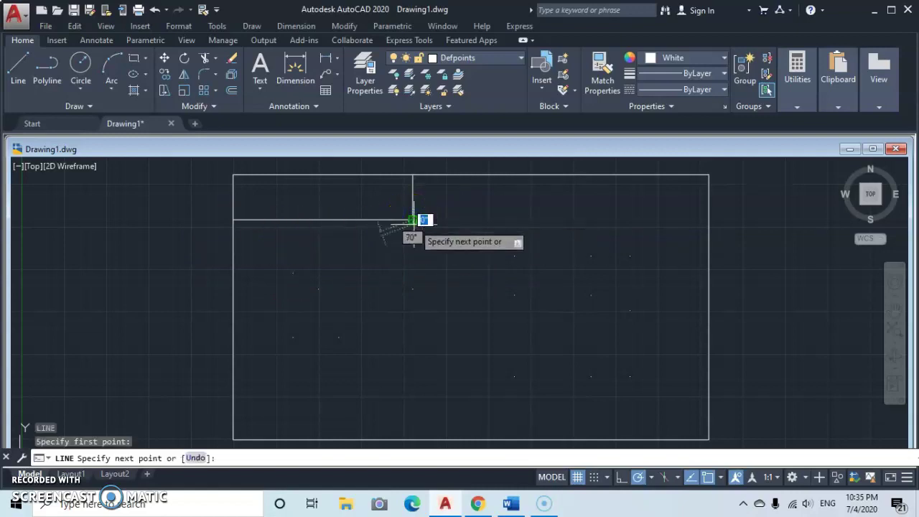
left_click(412, 246)
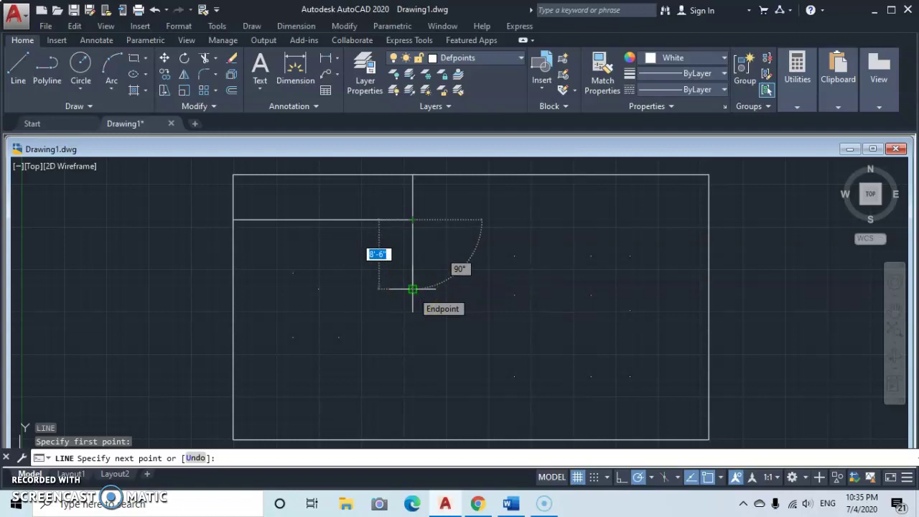
left_click(412, 288)
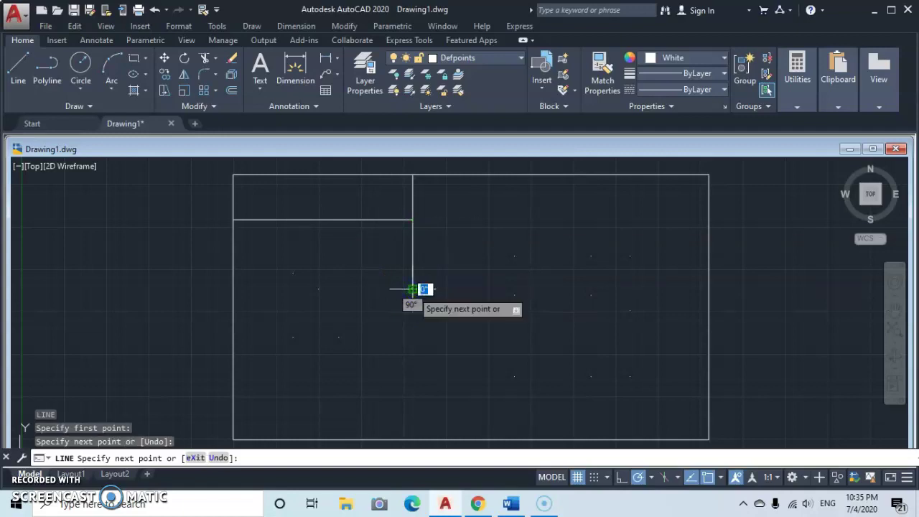
left_click_drag(380, 289, 318, 289)
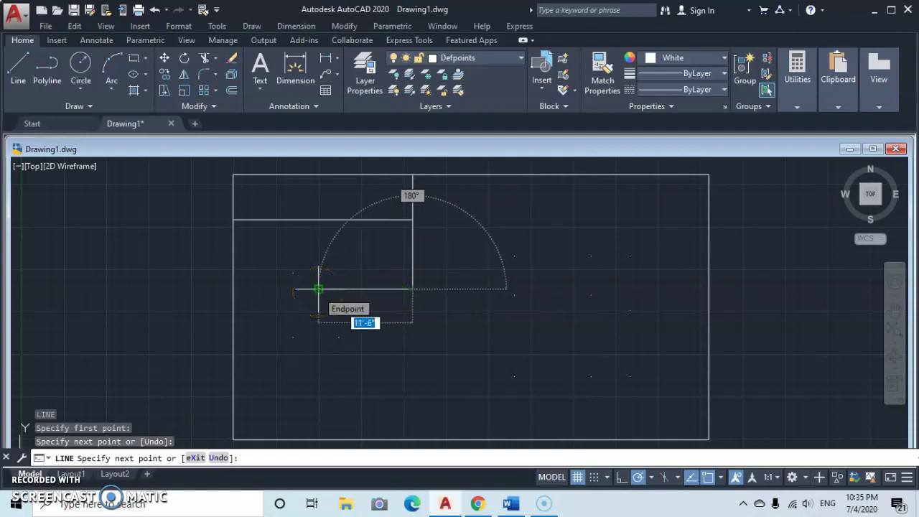
left_click(318, 289)
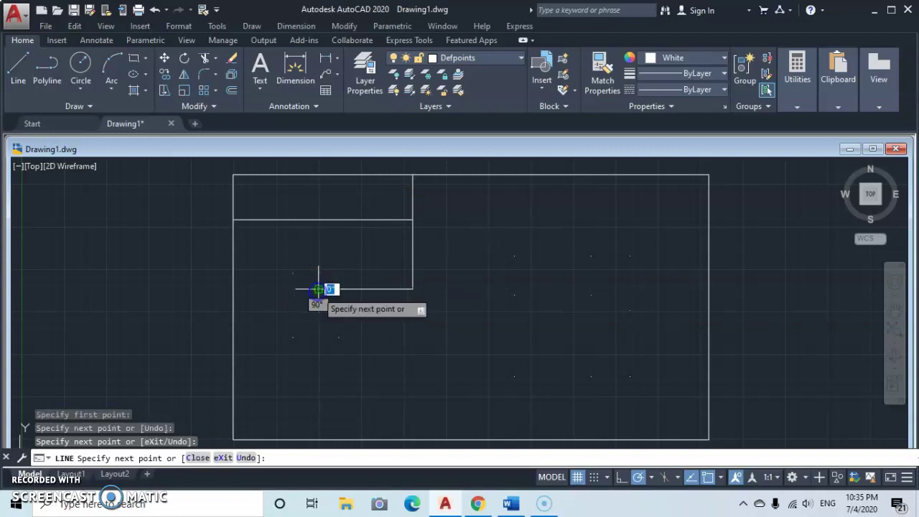
left_click_drag(318, 288, 318, 221)
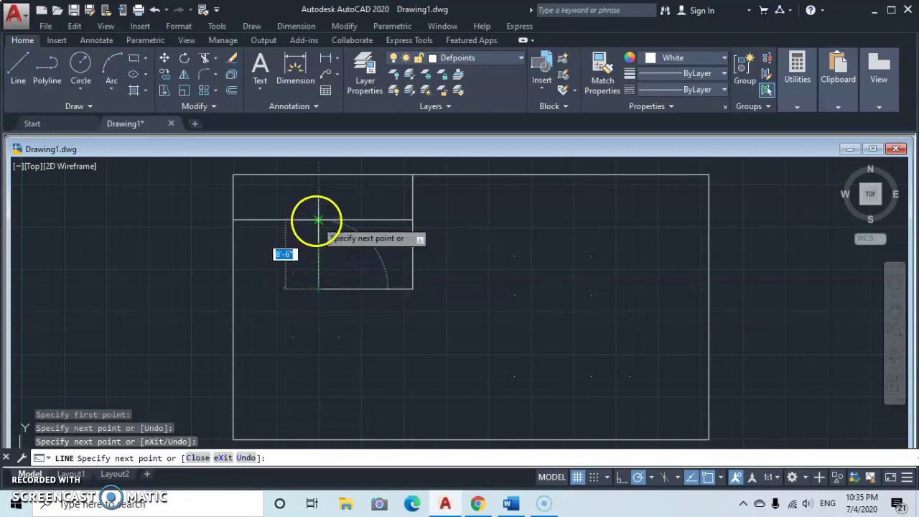
left_click(318, 220)
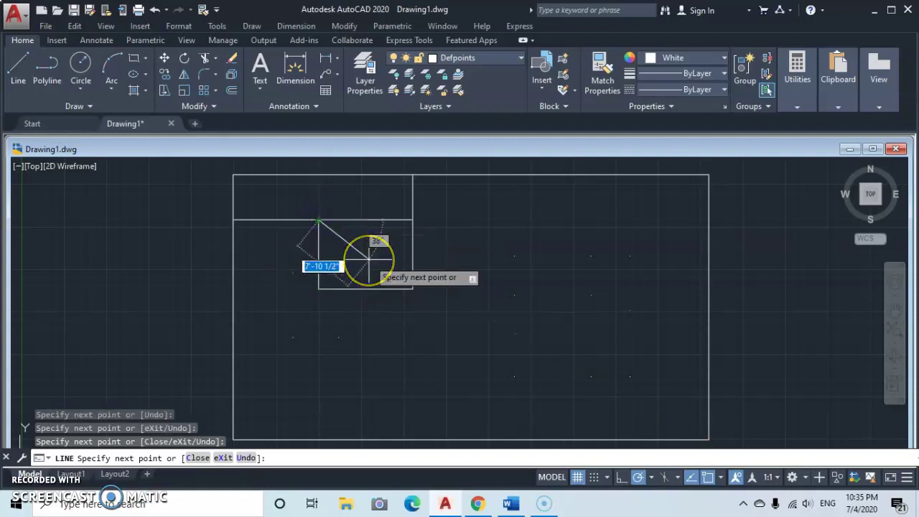
key("Return")
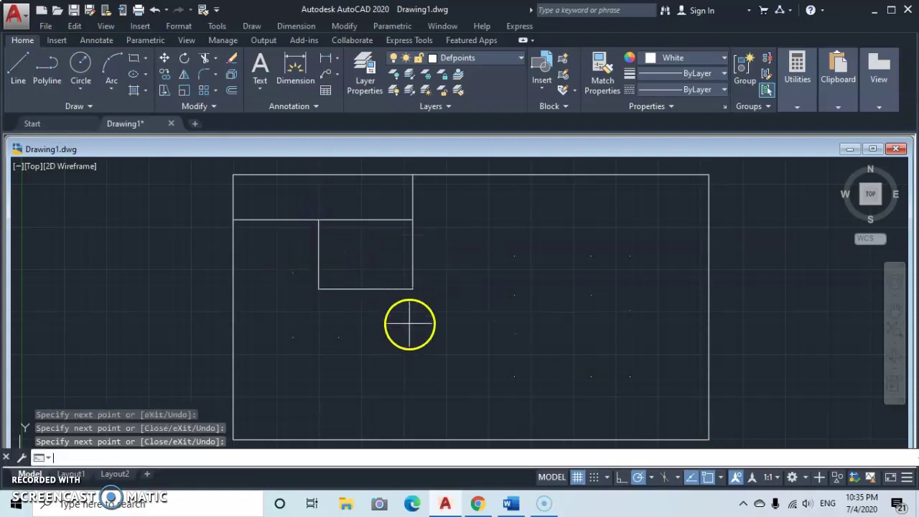
Draw a stepped wall line from the left edge: 7'-4" right, 8' down, 5'-7 1/4" right, and 12'-6" down to the bottom edge
key("Return")
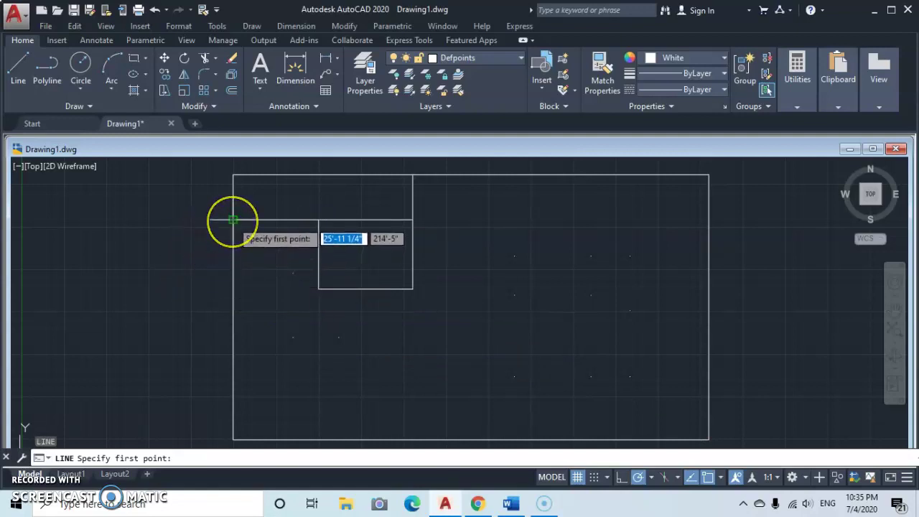
left_click(232, 272)
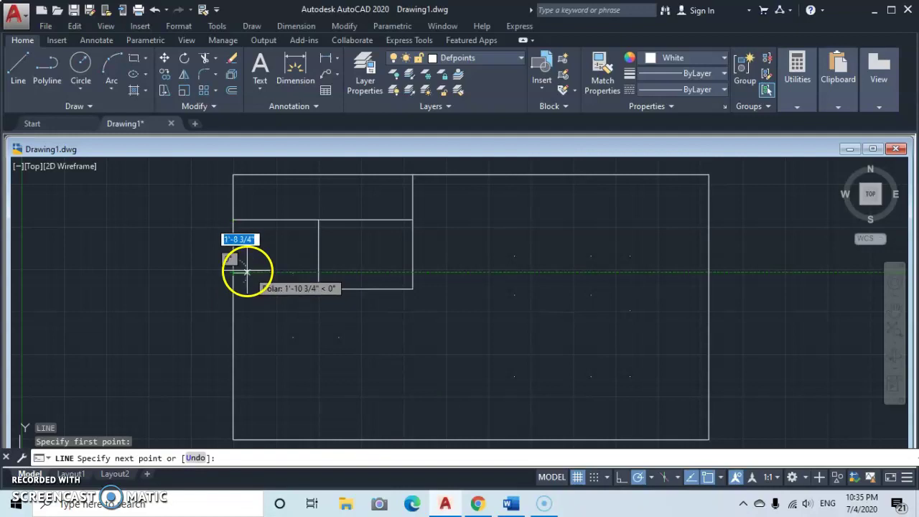
left_click(292, 272)
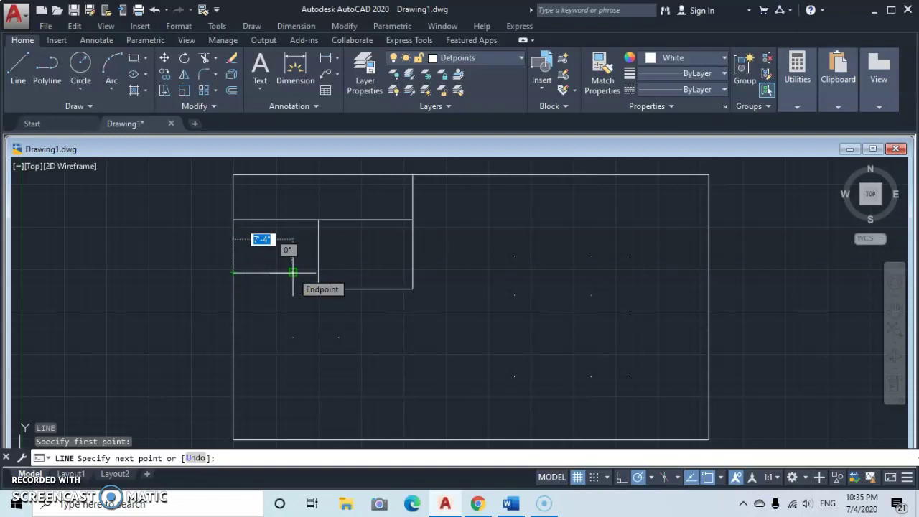
left_click(292, 272)
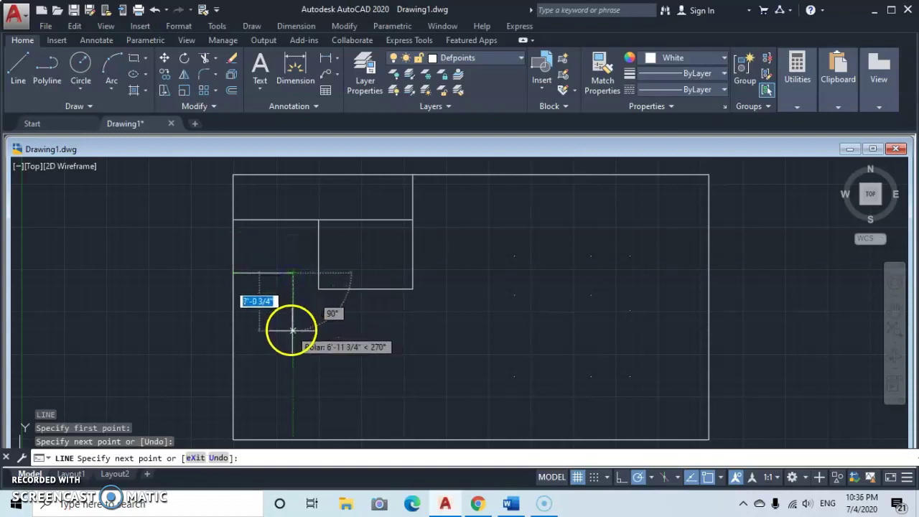
type("8")
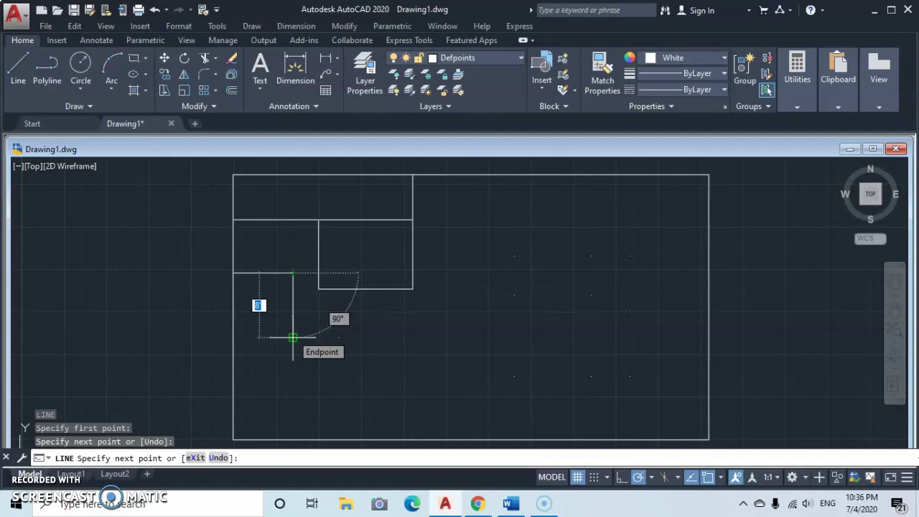
key("Return")
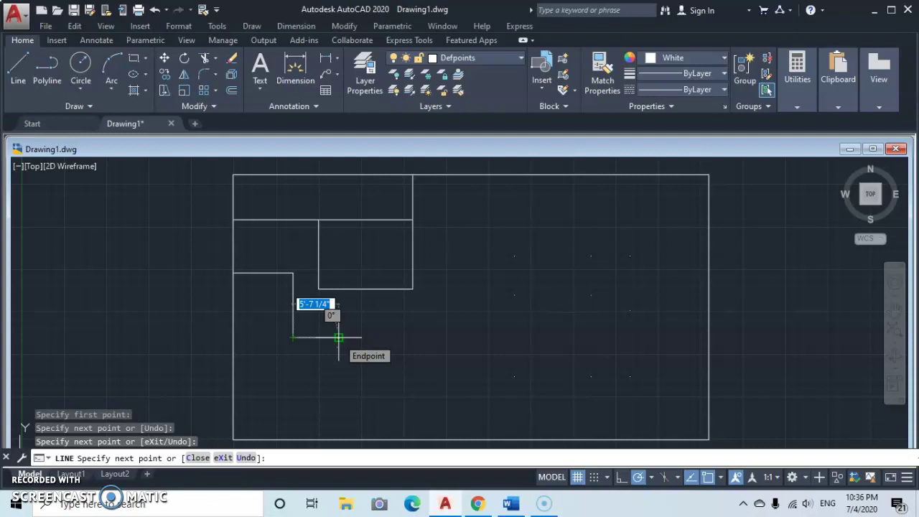
left_click(338, 338)
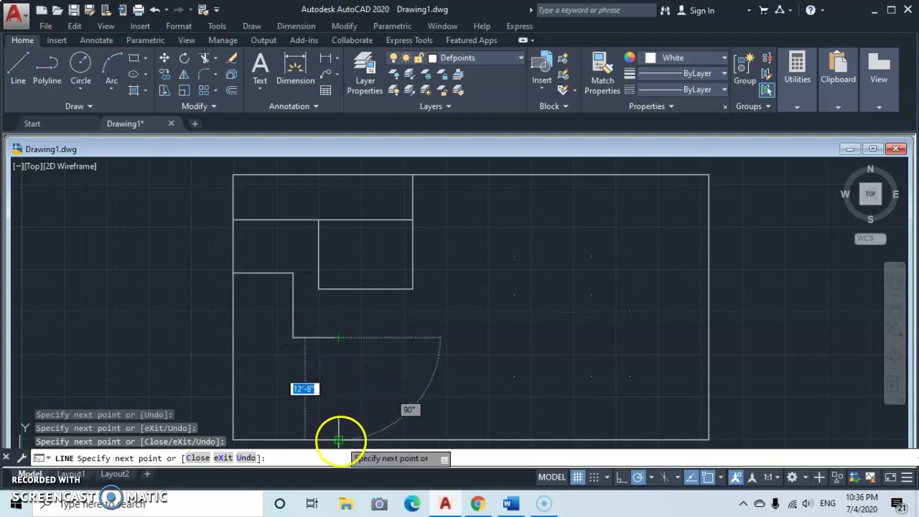
left_click(338, 439)
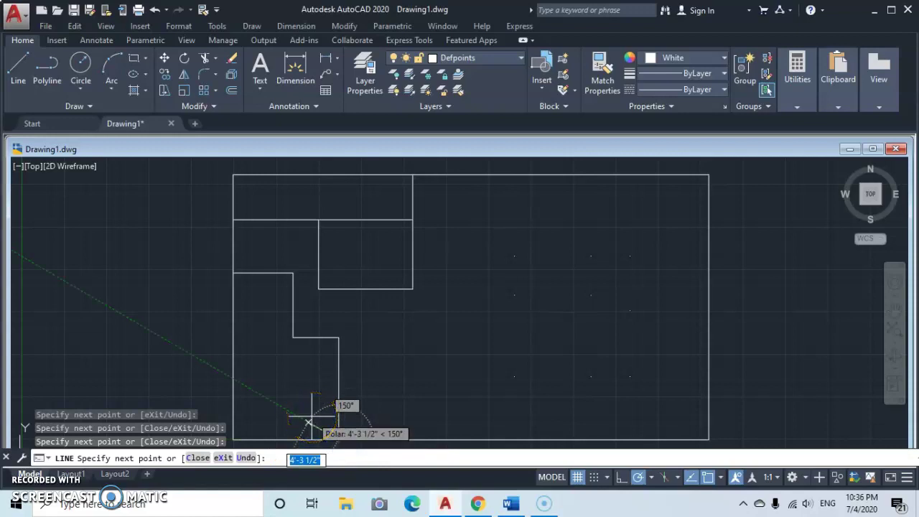
key("Escape")
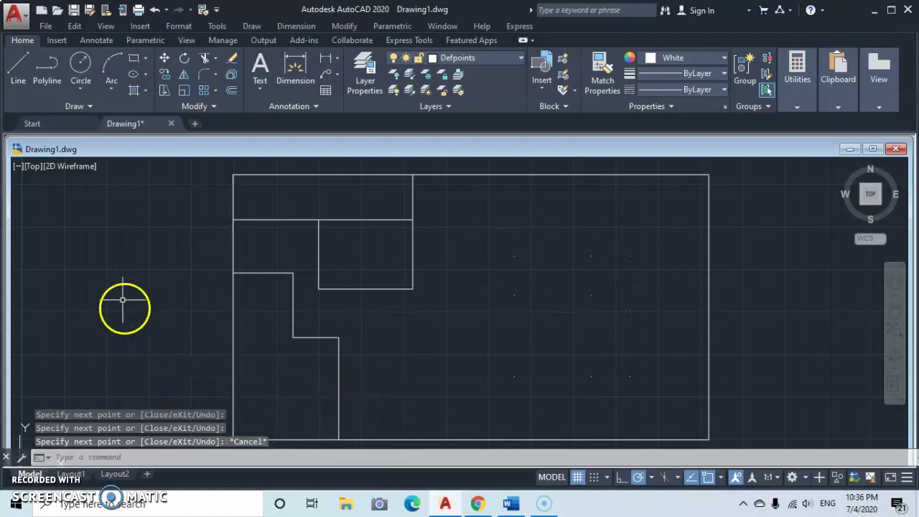
Draw a horizontal line from the lower end of the 8' wall line to the left edge, closing the two left rooms
left_click(18, 65)
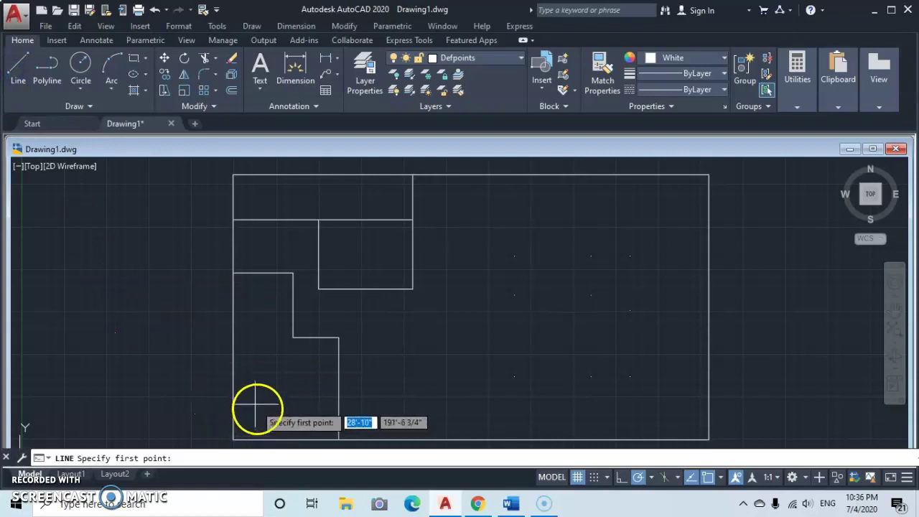
left_click(292, 338)
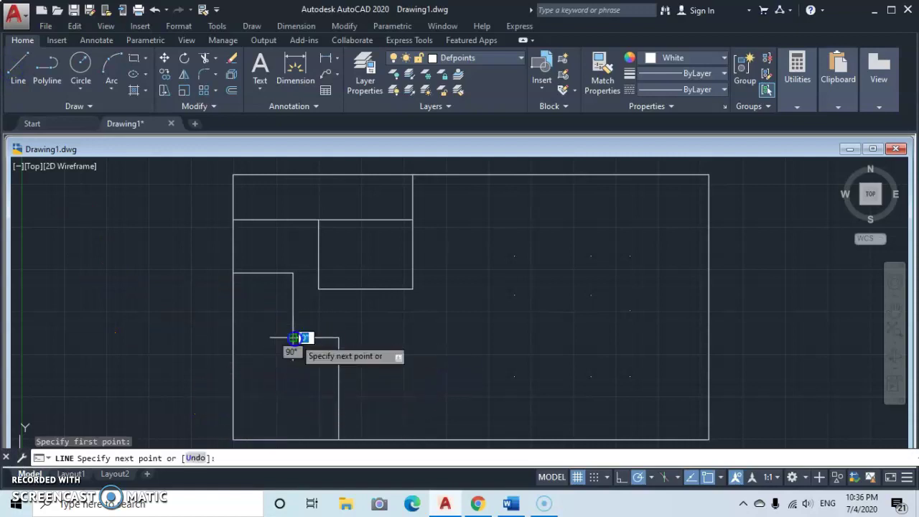
left_click(234, 338)
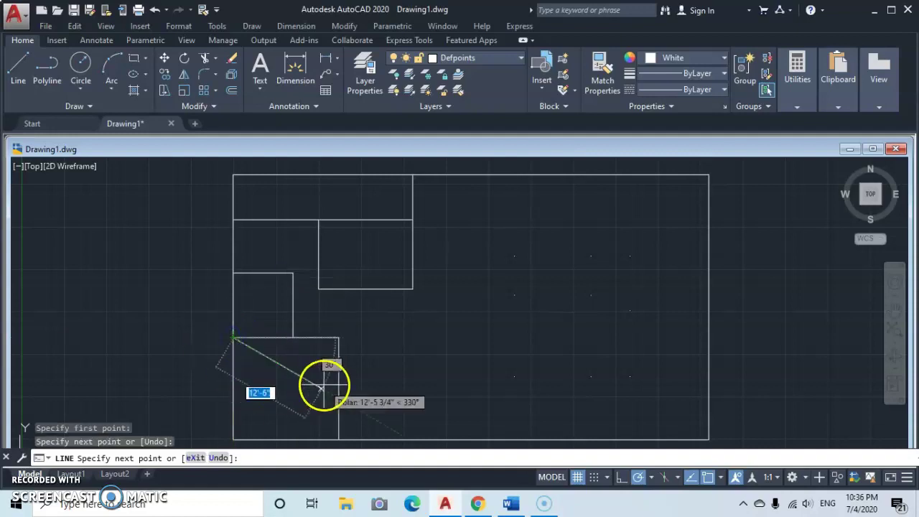
key("Escape")
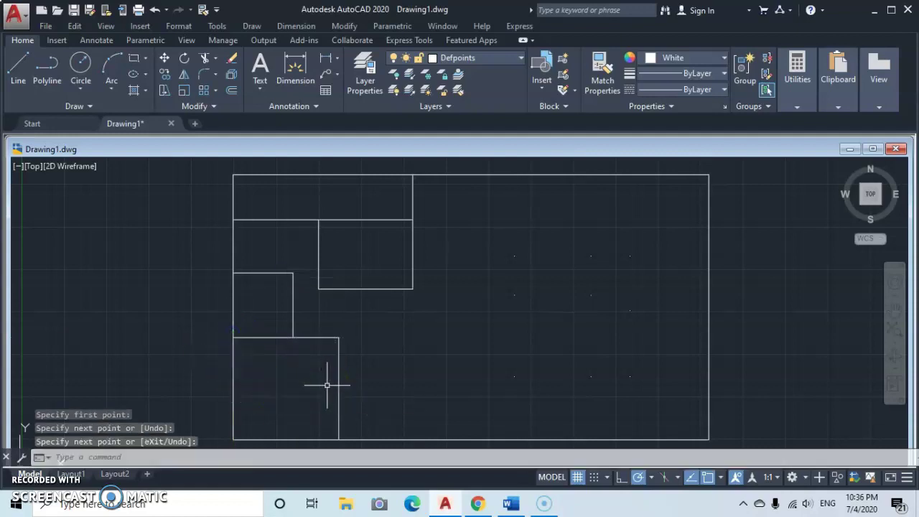
Draw a line from the top edge's reference endpoint: 10' down, 9'-4 1/2" and 4'-10" right, and 6'-8" and 8'-1" down through the reference points
key("Return")
left_click(534, 396)
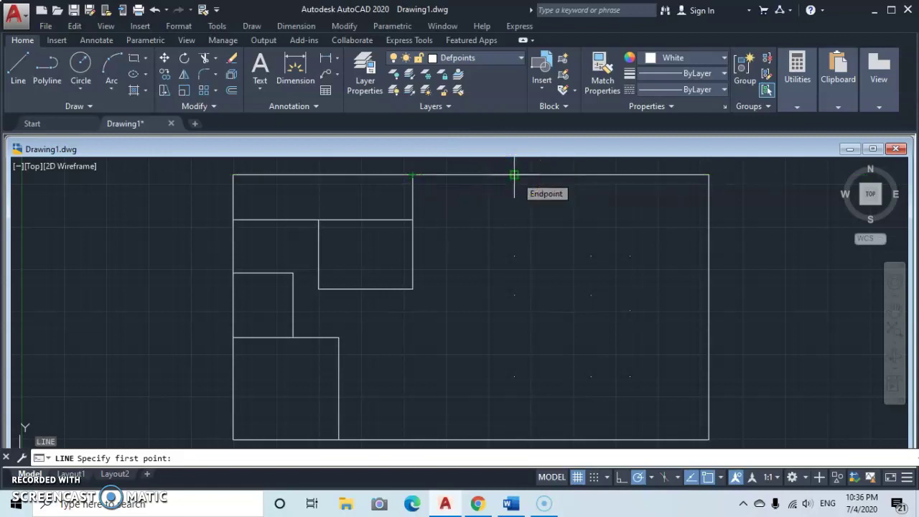
left_click(514, 175)
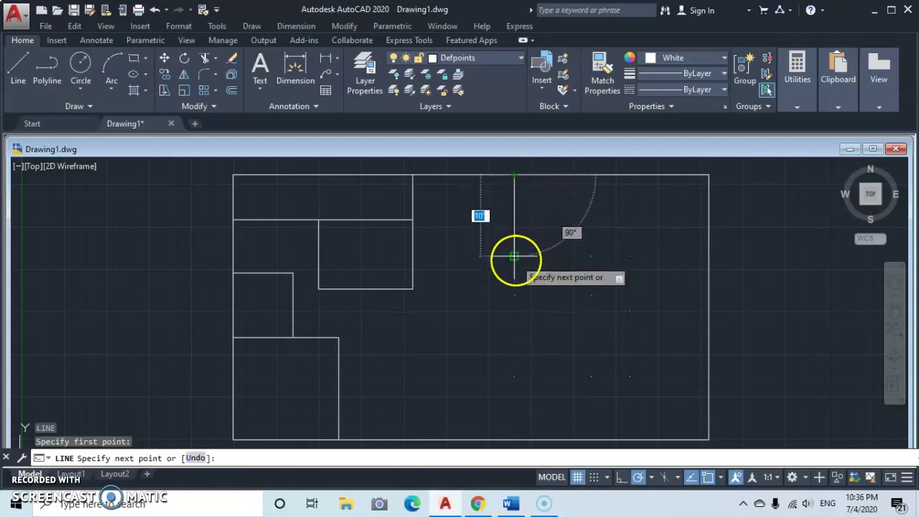
left_click(515, 257)
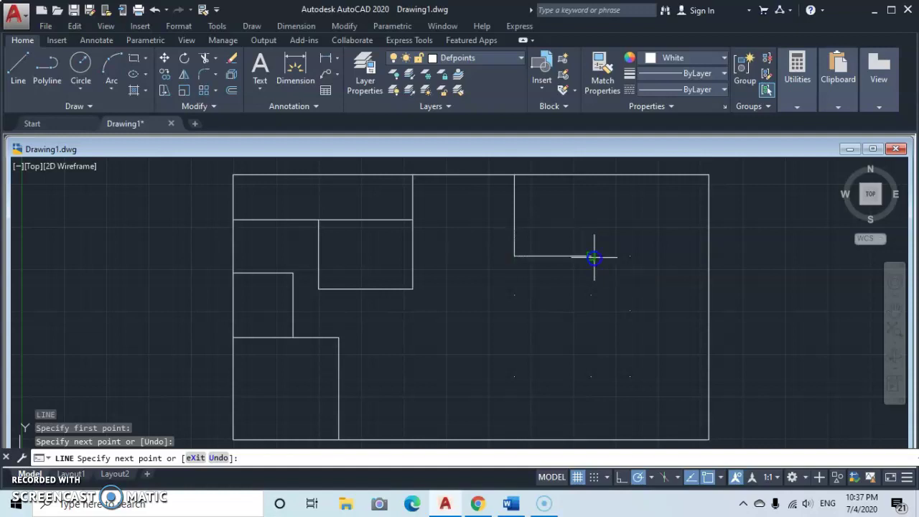
left_click(590, 256)
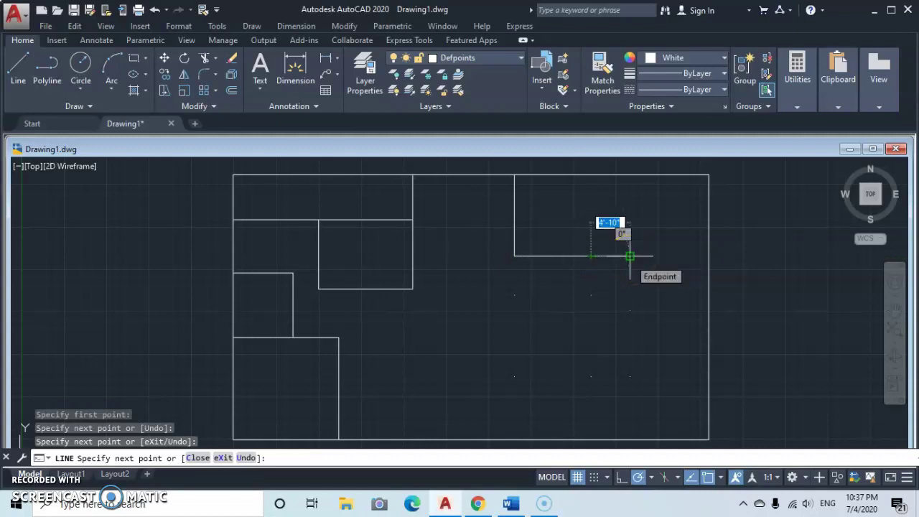
left_click(629, 256)
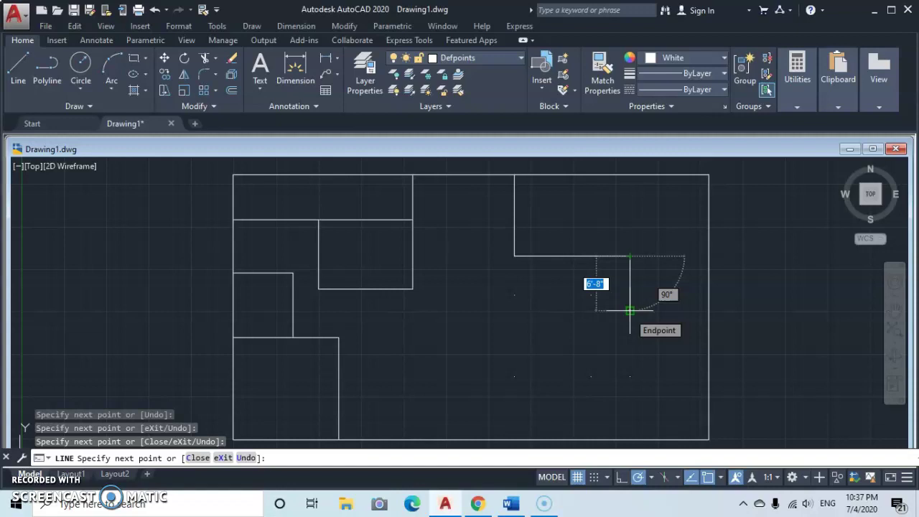
left_click(629, 310)
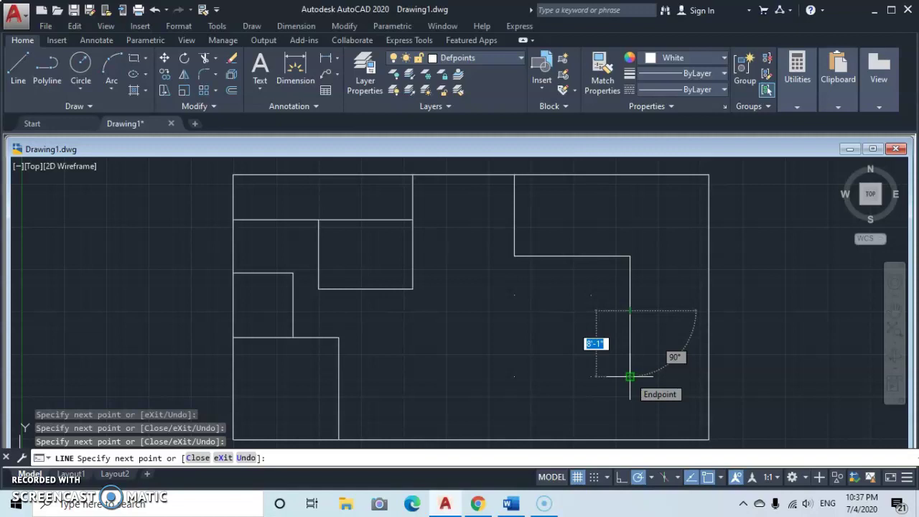
left_click(630, 376)
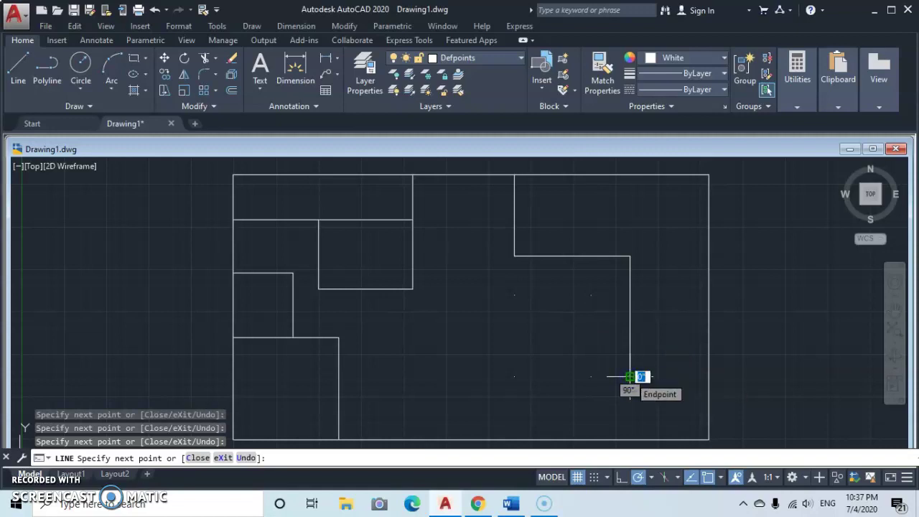
Continue the line 4'-10" and 9'-4 1/2" left, up to the reference point, 9'-4 1/2" right, and down to close the inner room
left_click(590, 376)
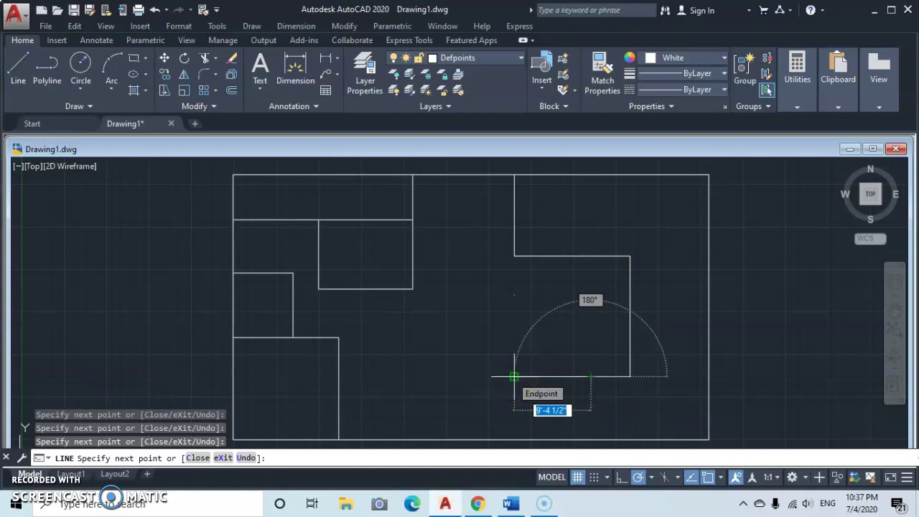
left_click(514, 376)
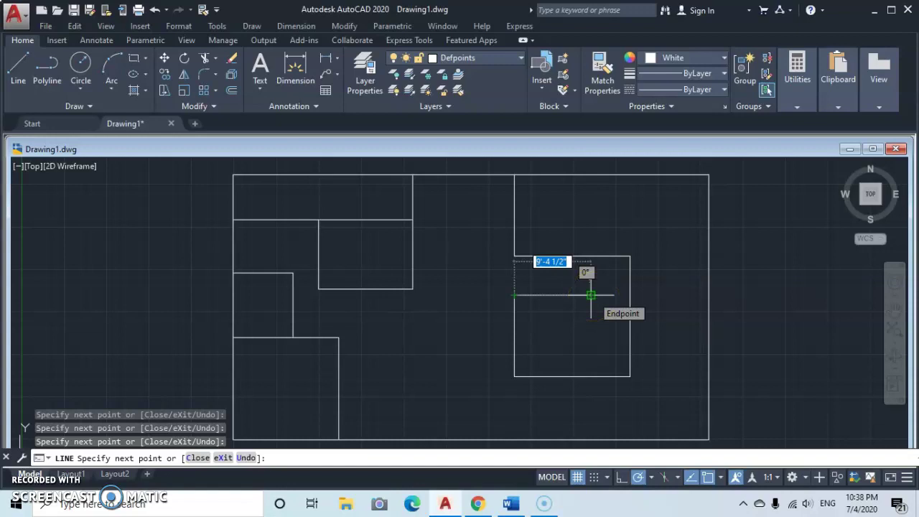
left_click(590, 294)
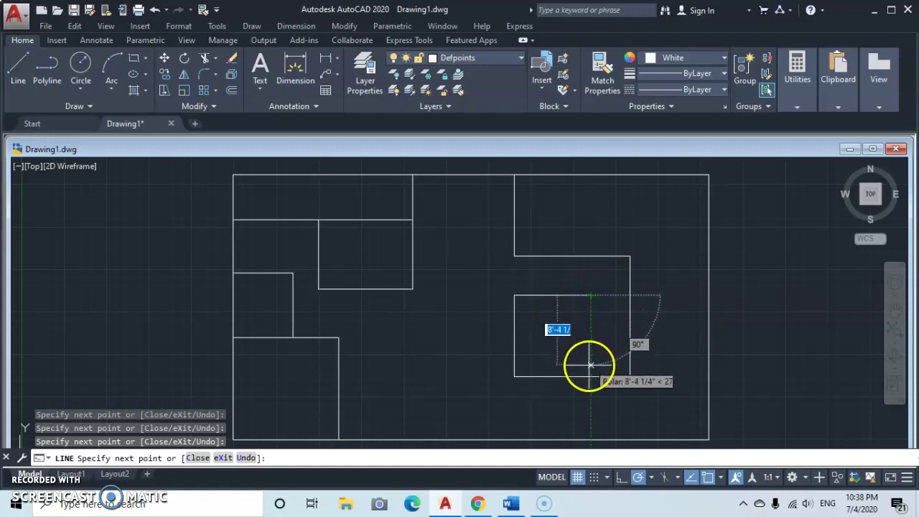
left_click(590, 375)
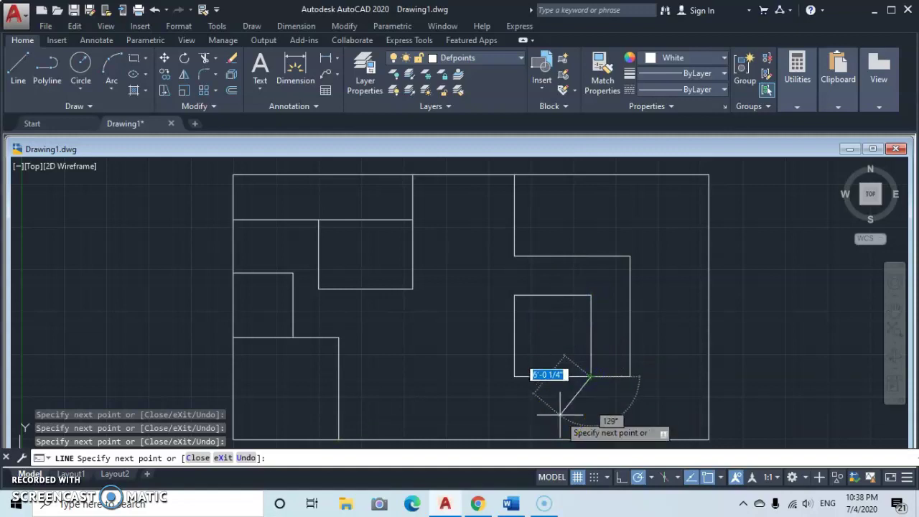
key("Escape")
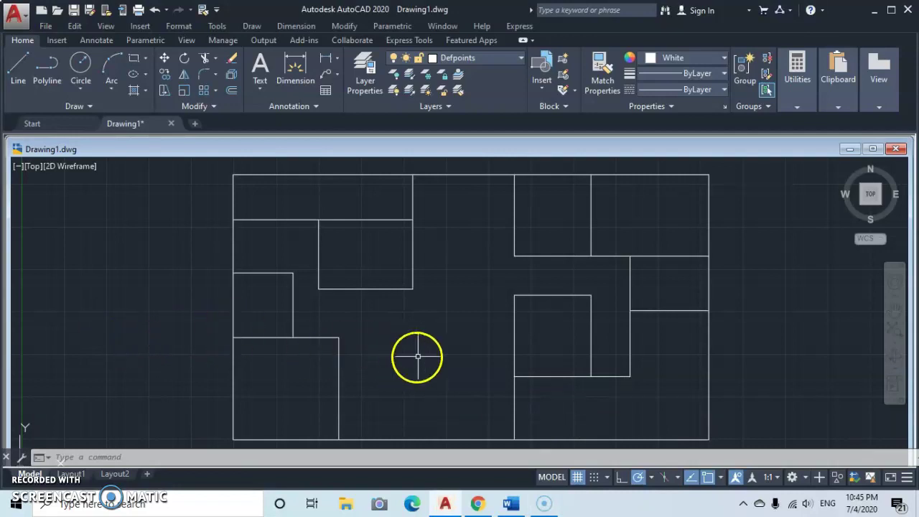
Offset the outline's top and left edges 6" inward and its right edge 6" outward
left_click(230, 90)
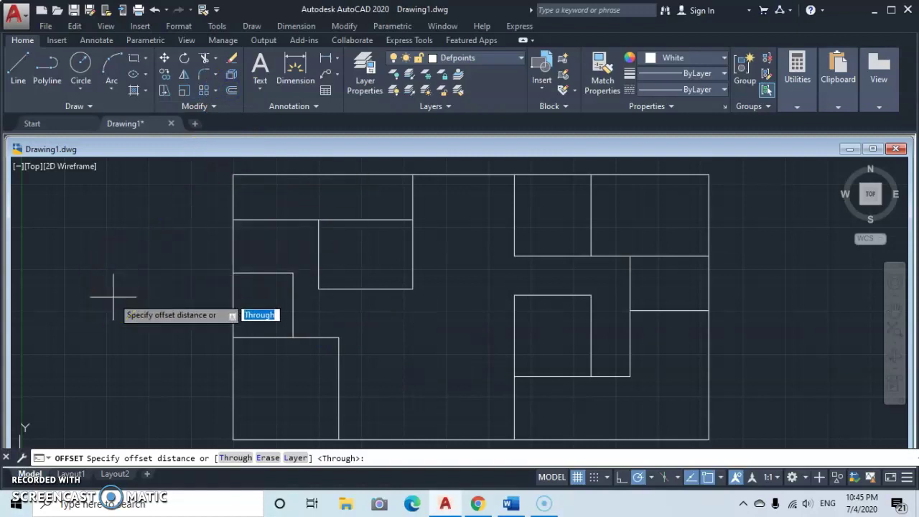
type("6")
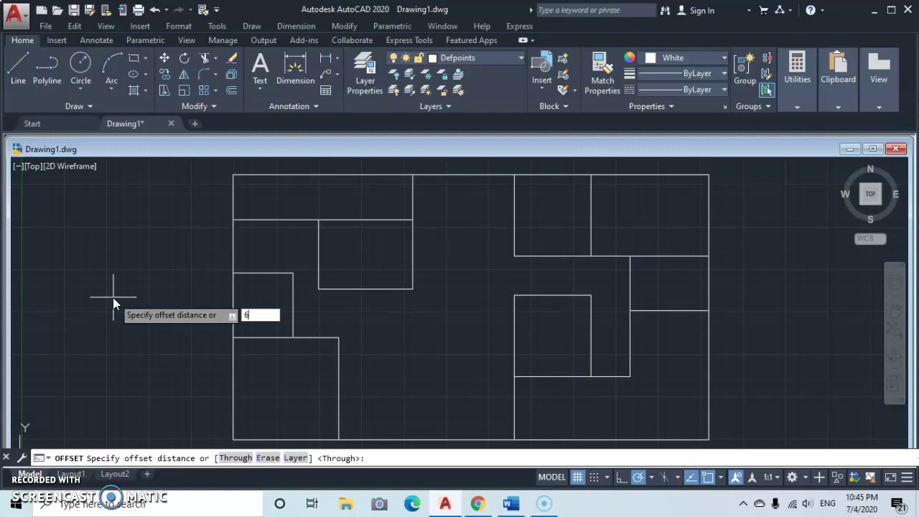
key("Return")
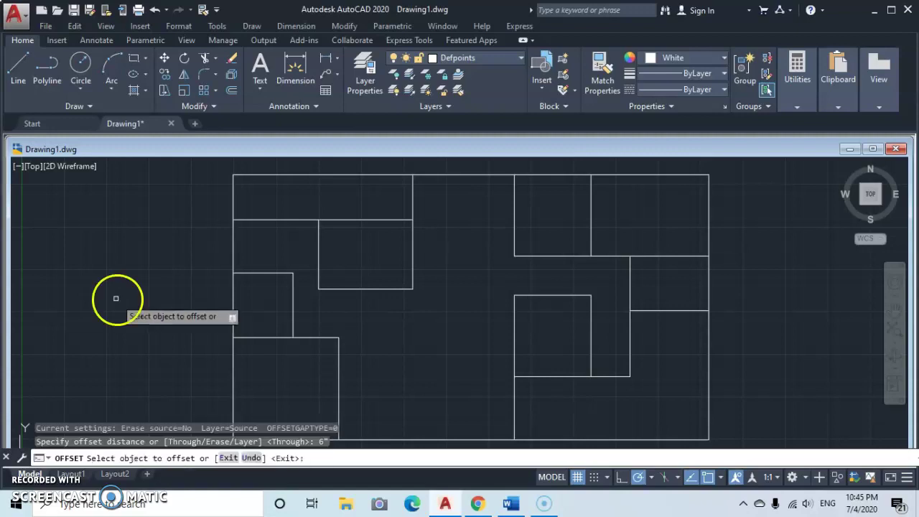
left_click(300, 175)
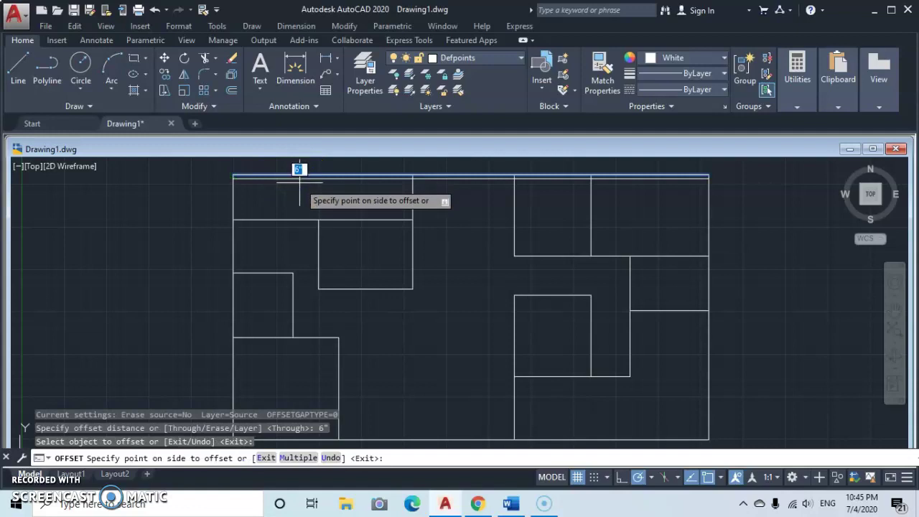
left_click(300, 186)
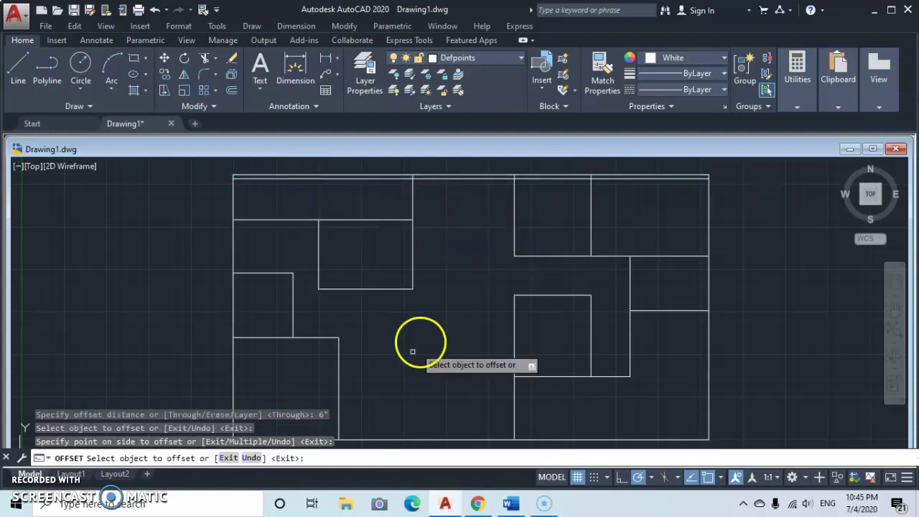
left_click(233, 309)
left_click(269, 307)
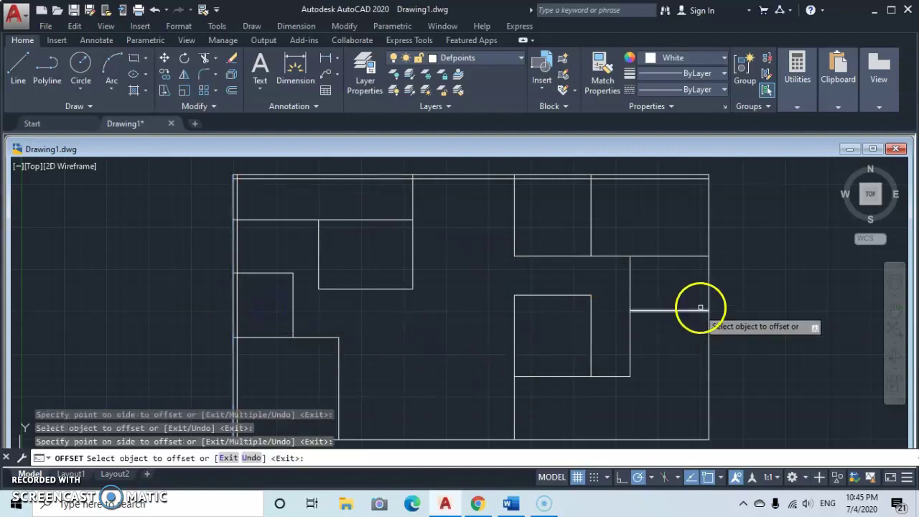
left_click(710, 289)
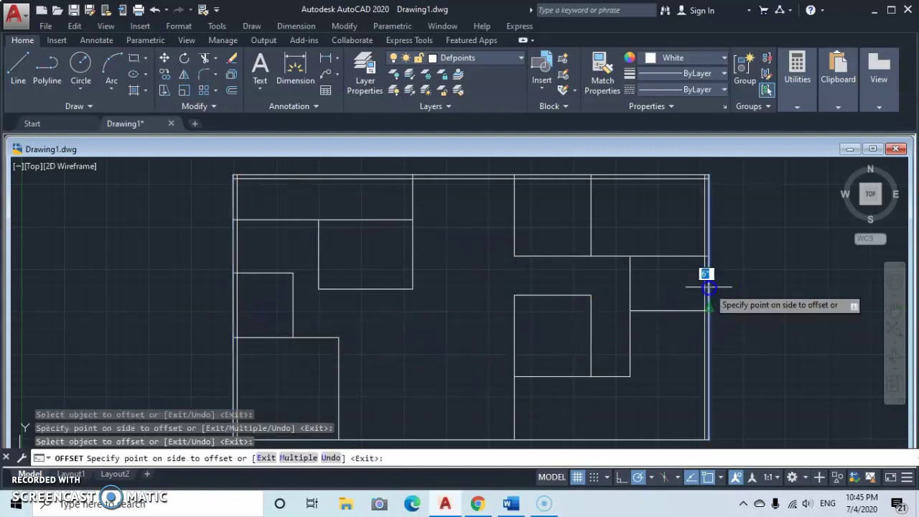
left_click(725, 287)
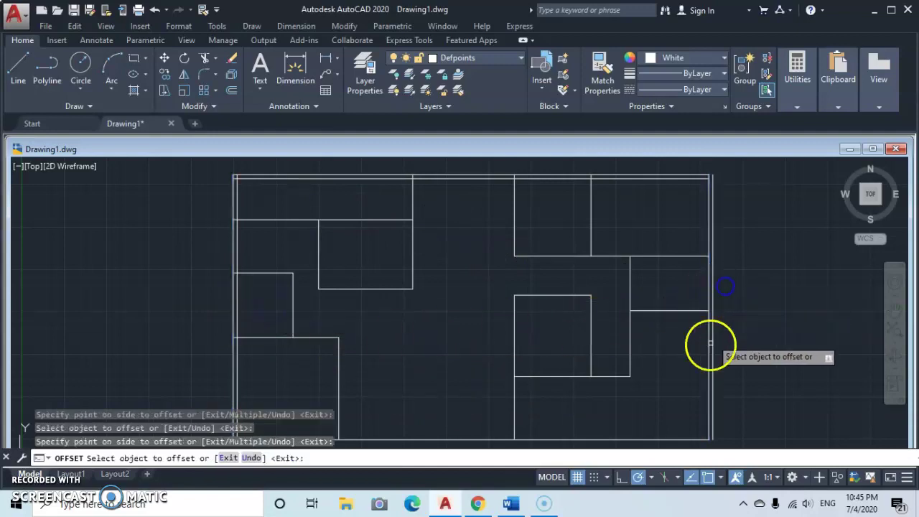
Offset both segments of the vertical wall line beside the middle-right and lower-right rooms 6" to the right
left_click(631, 287)
left_click(661, 297)
left_click(632, 338)
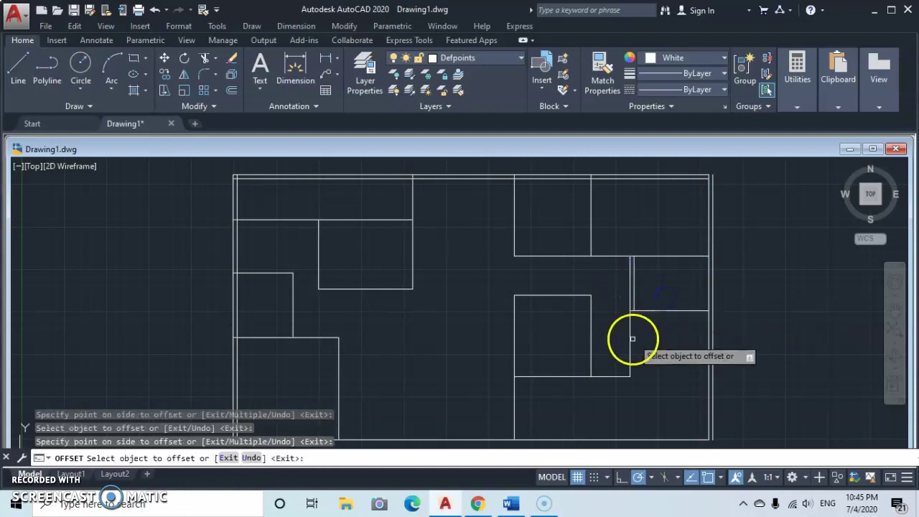
left_click(657, 346)
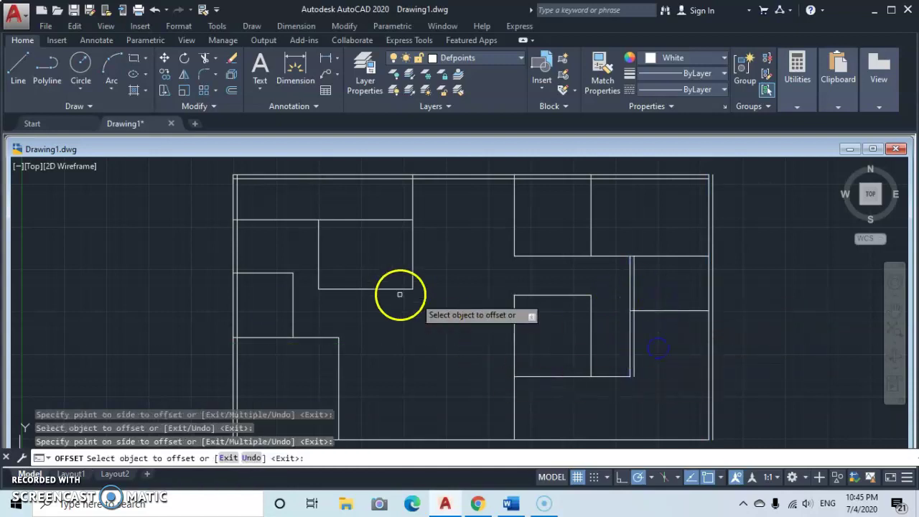
Offset both segments of the upper-left rooms' right wall line 6" to the right
left_click(413, 249)
left_click(424, 247)
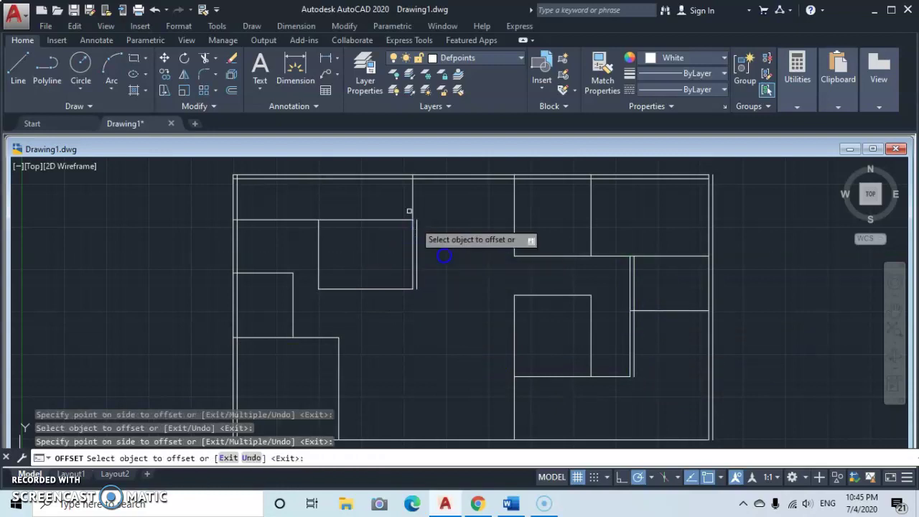
left_click(415, 198)
left_click(437, 227)
Offset the upper-left inner room's top and bottom wall lines 6" downward and its left wall line 6" to the left
left_click(358, 219)
left_click(375, 255)
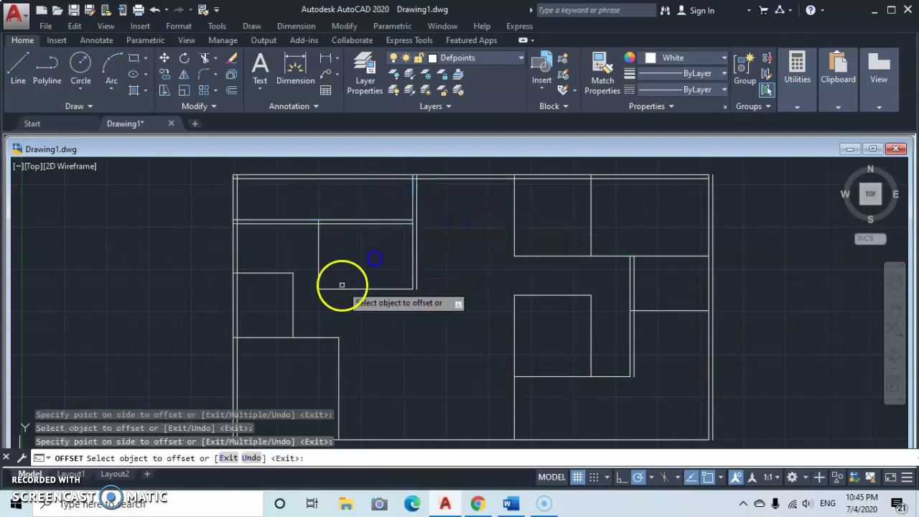
left_click(357, 289)
left_click(367, 332)
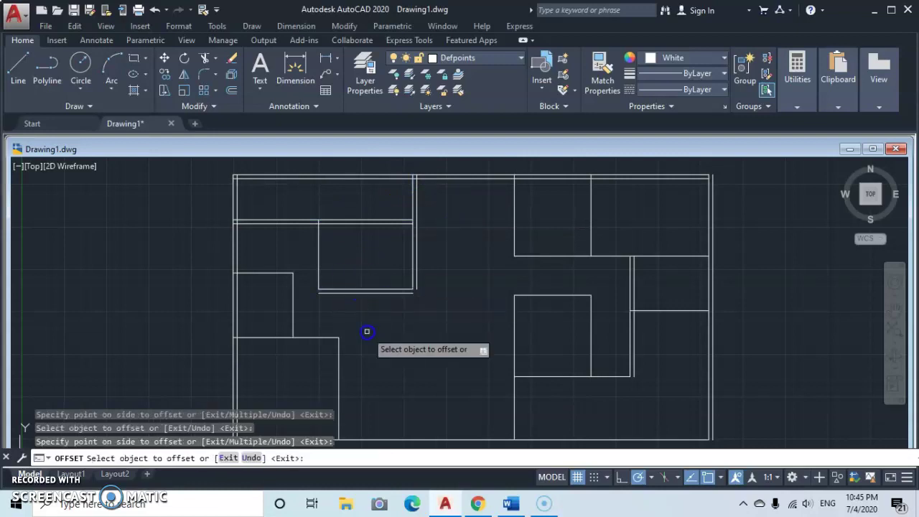
left_click(318, 264)
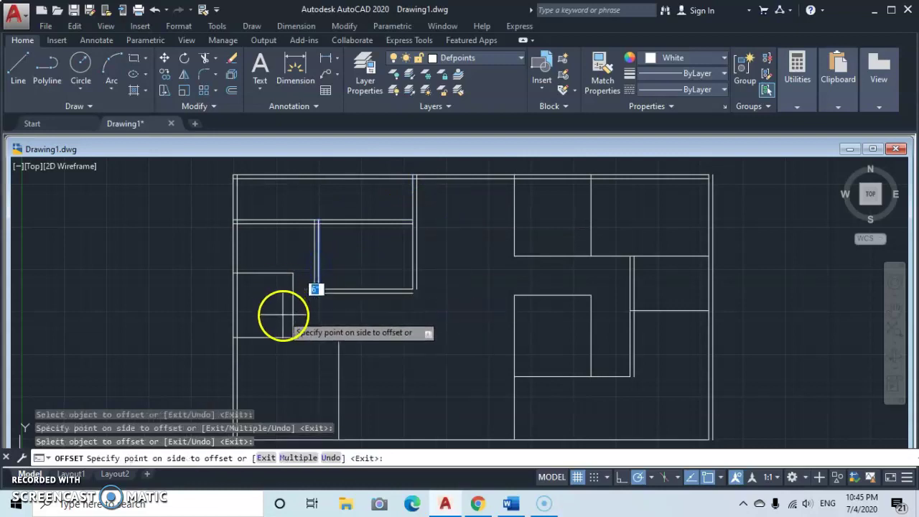
left_click(280, 314)
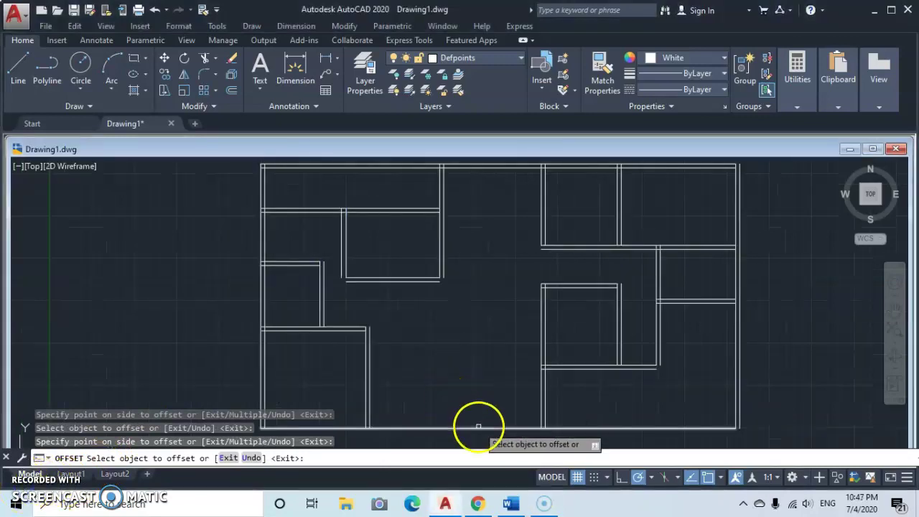
Offset the outline's bottom edge 6" outward and end the Offset command
left_click(477, 427)
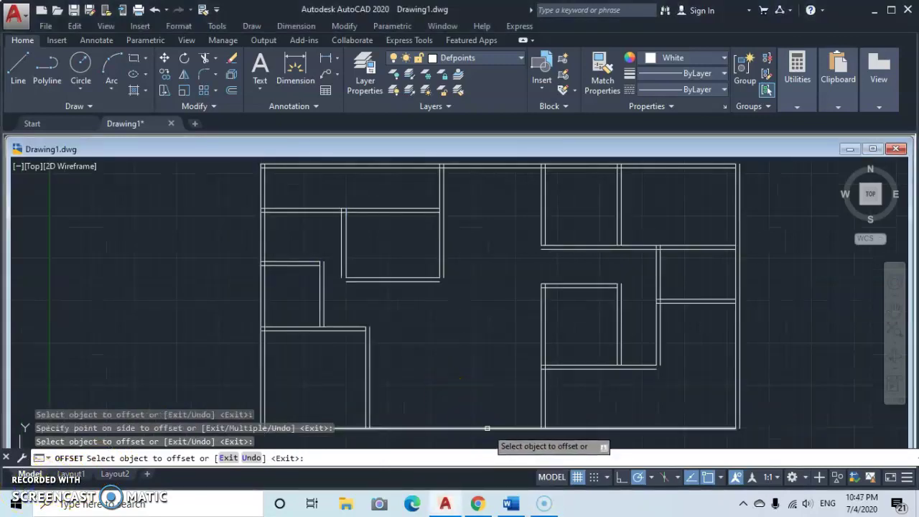
left_click(486, 428)
left_click(435, 404)
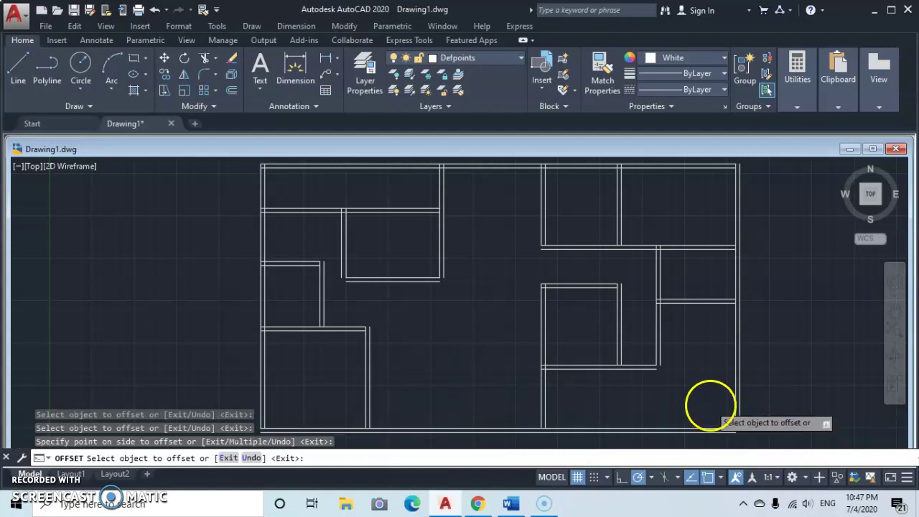
scroll(711, 404, "up", 5)
mouse_move(711, 404)
middle_mouse_down()
mouse_move(668, 334)
mouse_move(696, 368)
middle_mouse_up()
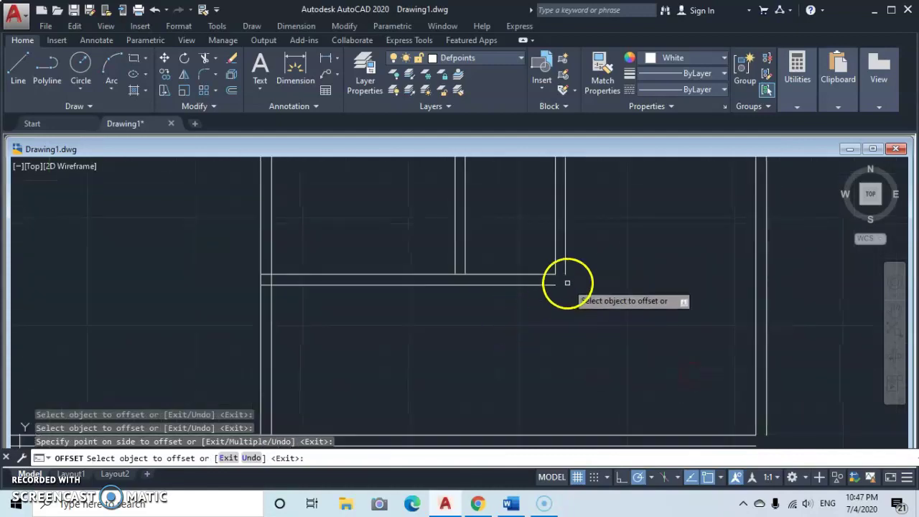
mouse_move(757, 437)
middle_mouse_down()
mouse_move(738, 376)
mouse_move(829, 436)
middle_mouse_up()
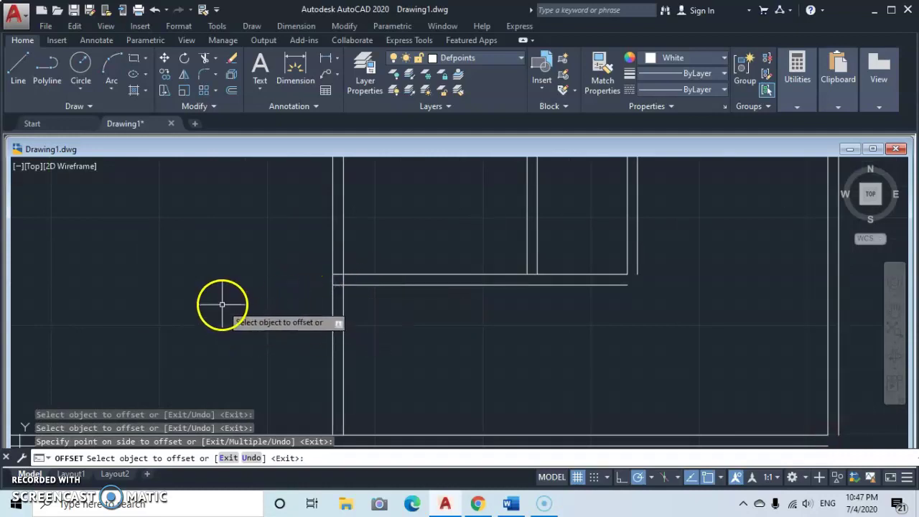
key("Escape")
Fillet the outer wall lines at the plan's lower-right corner with radius 0 to close the corner
scroll(455, 240, "down", 3)
mouse_move(455, 239)
middle_mouse_down()
mouse_move(472, 344)
mouse_move(471, 303)
middle_mouse_up()
scroll(591, 369, "up", 3)
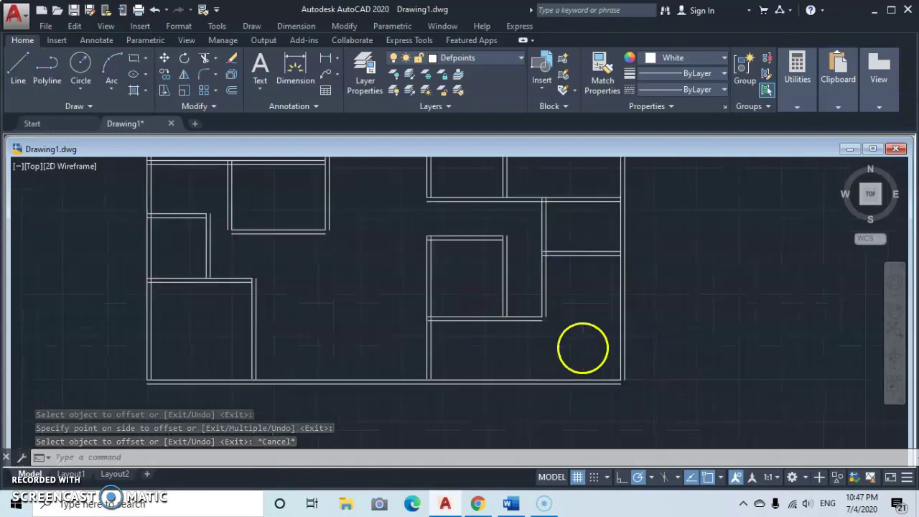
middle_click_drag(611, 383, 593, 341)
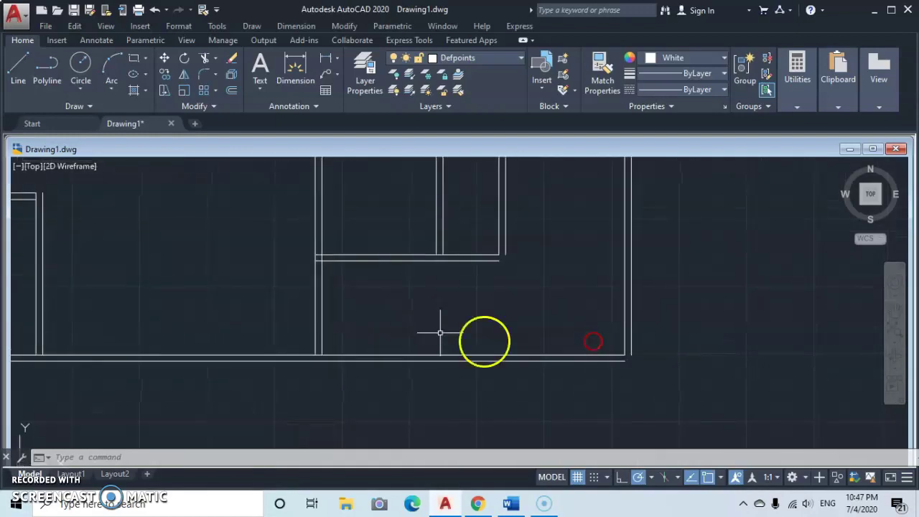
left_click(205, 80)
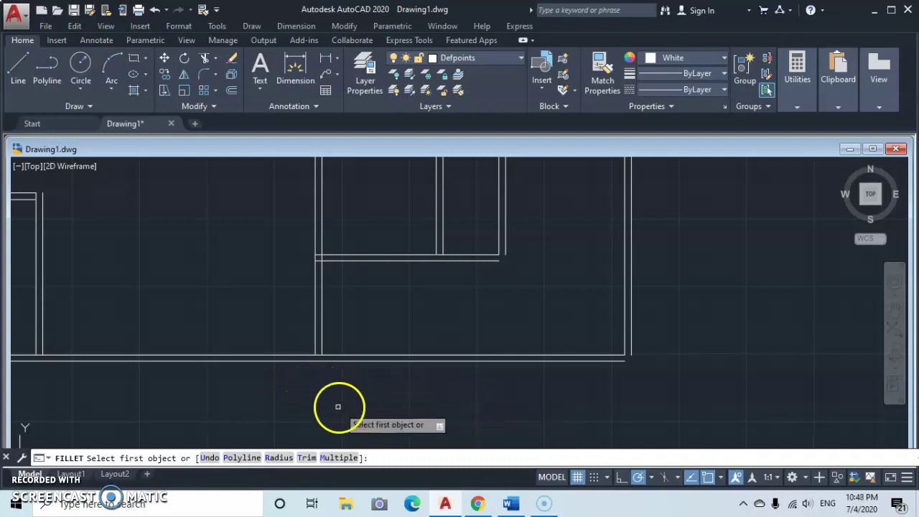
left_click(278, 458)
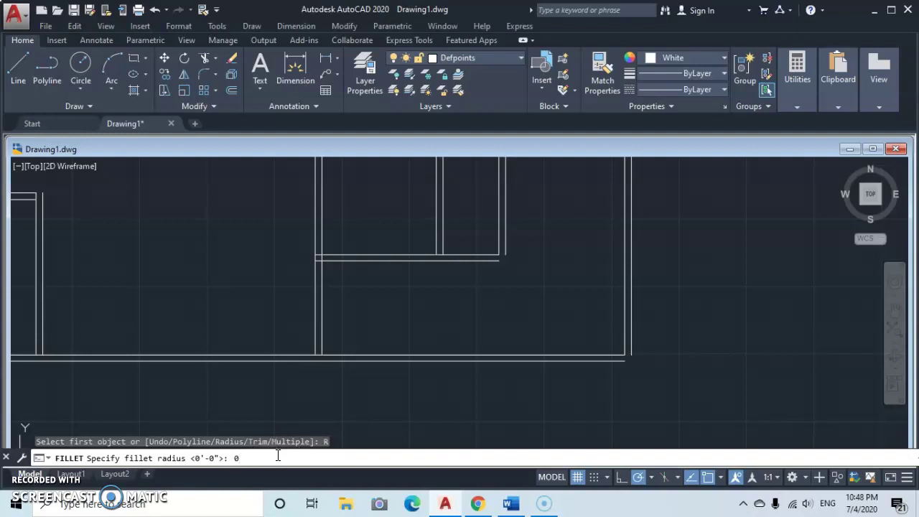
type("0")
key("Return")
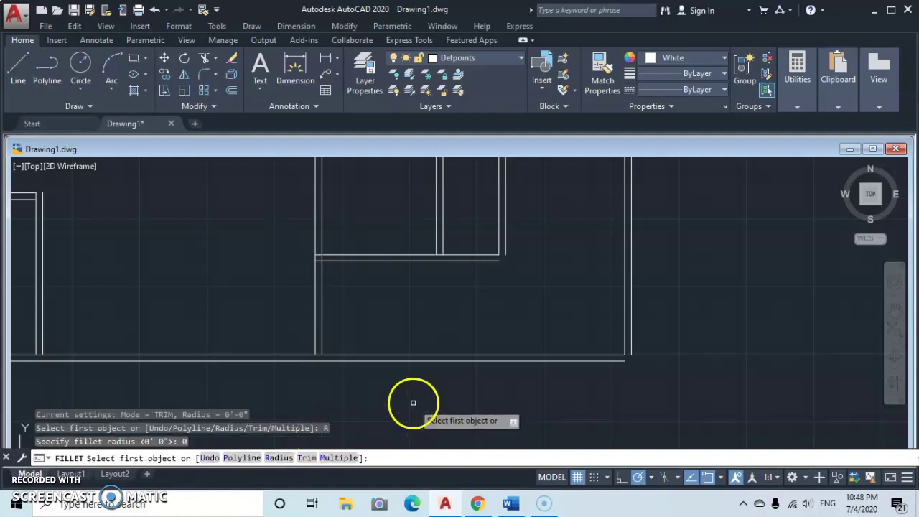
left_click(631, 331)
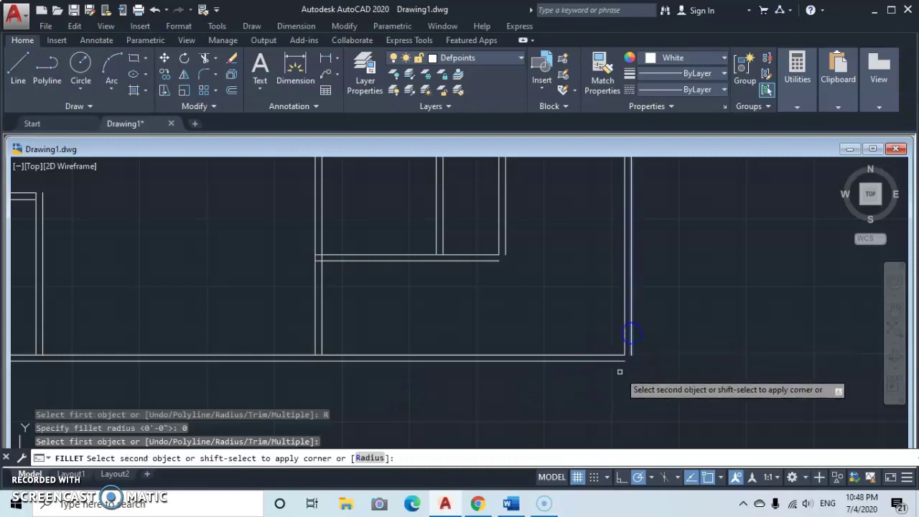
left_click(603, 360)
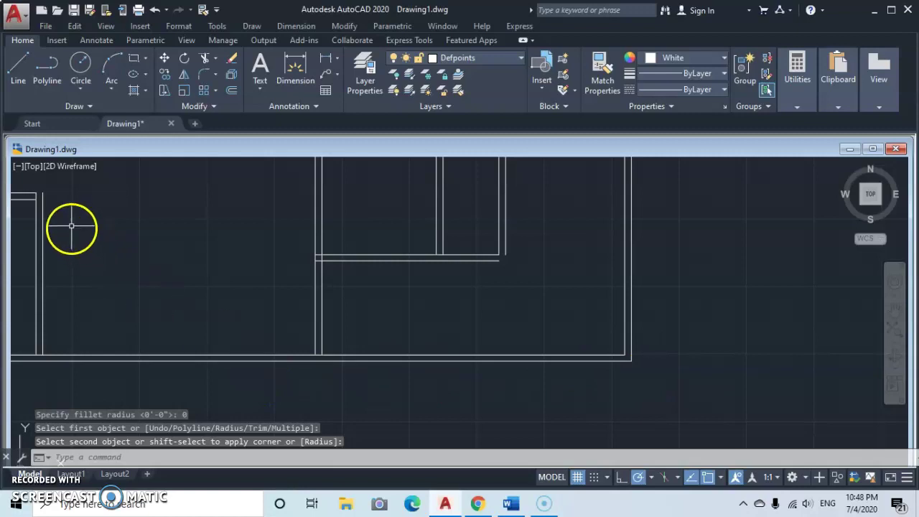
Fillet the outer lines at the lower-right corner of the stepped wall around the right inner room
left_click(205, 76)
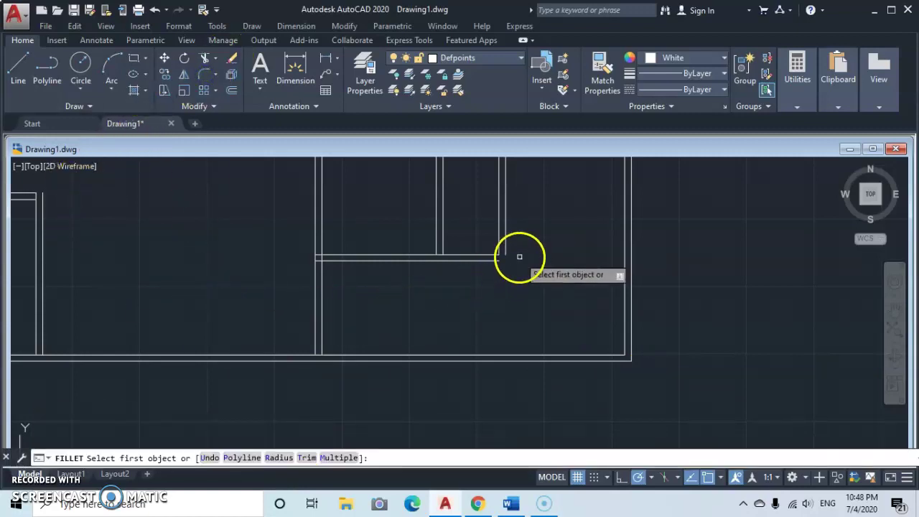
left_click(505, 226)
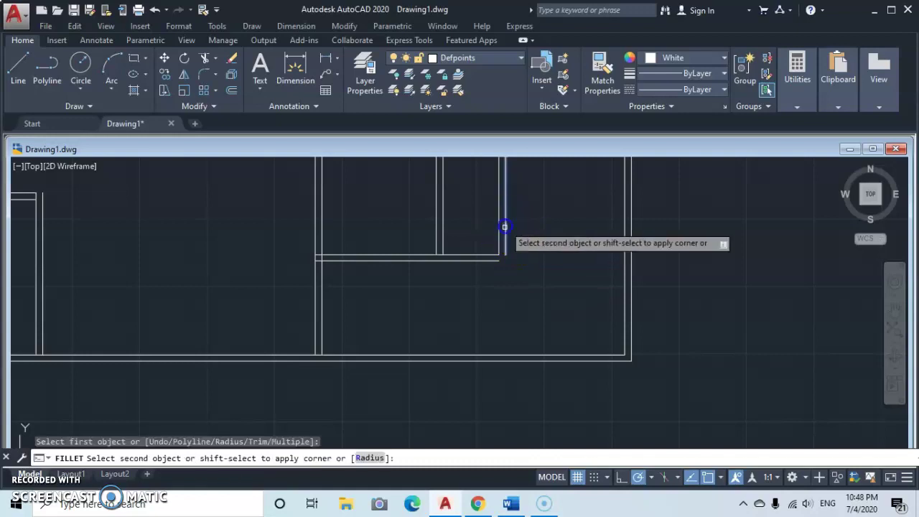
left_click(457, 262)
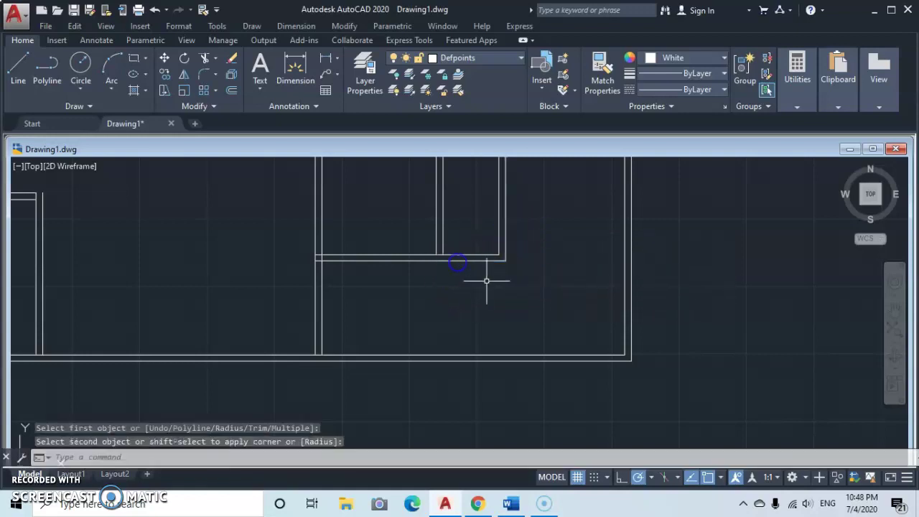
Fillet the outer wall lines at the upper-right corner of the lower-left room
left_click(205, 77)
scroll(148, 261, "down", 2)
mouse_move(148, 261)
middle_mouse_down()
mouse_move(181, 275)
mouse_move(376, 308)
mouse_move(395, 334)
middle_mouse_up()
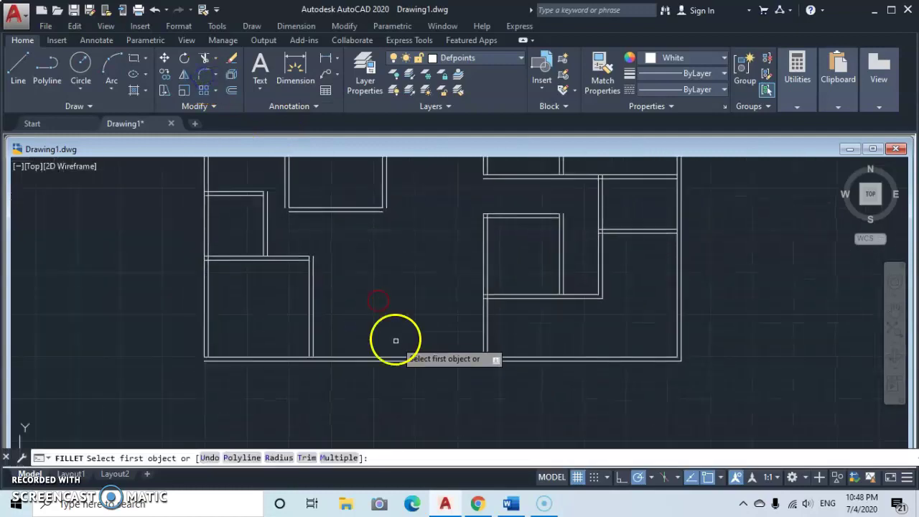
left_click(313, 334)
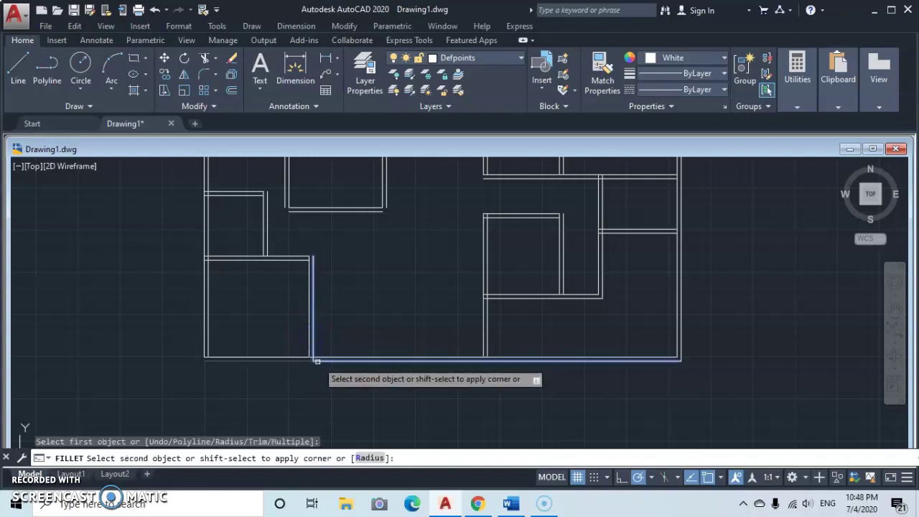
left_click(285, 256)
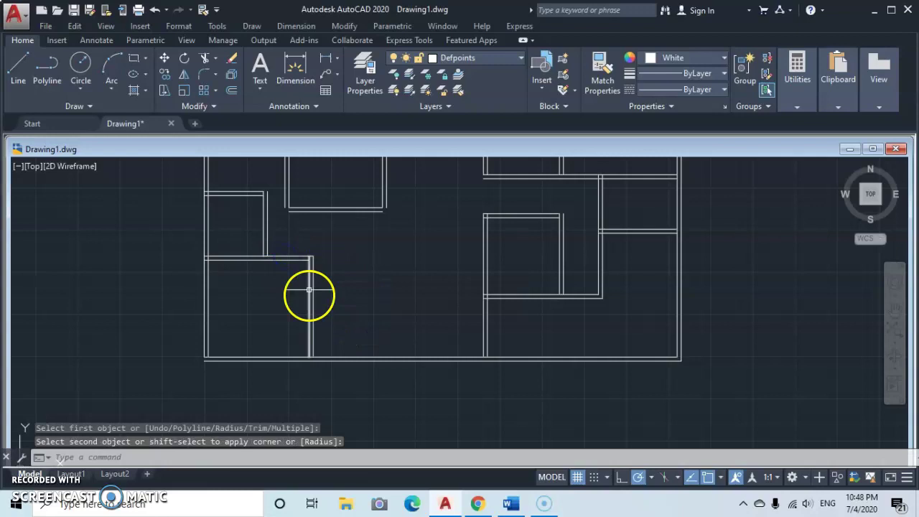
Fillet the plan's outer left and bottom wall lines at the lower-left corner
left_click(208, 74)
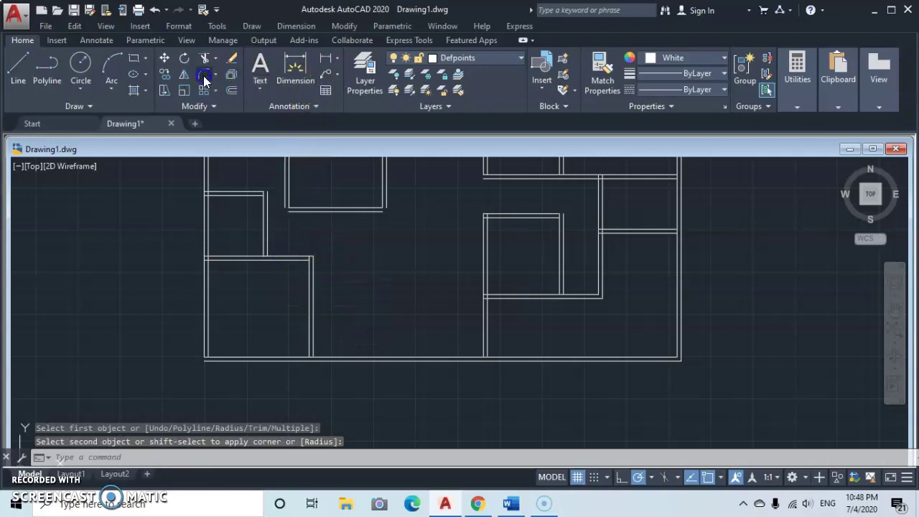
left_click(202, 337)
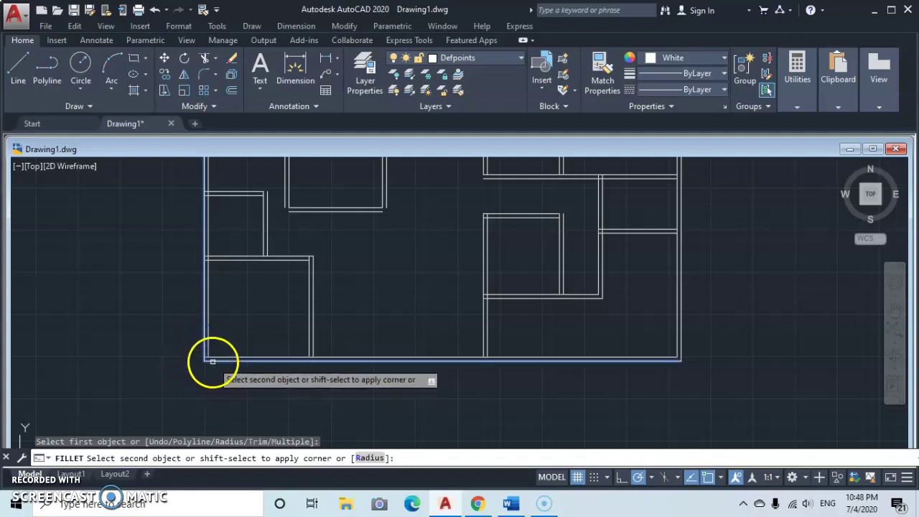
left_click(209, 358)
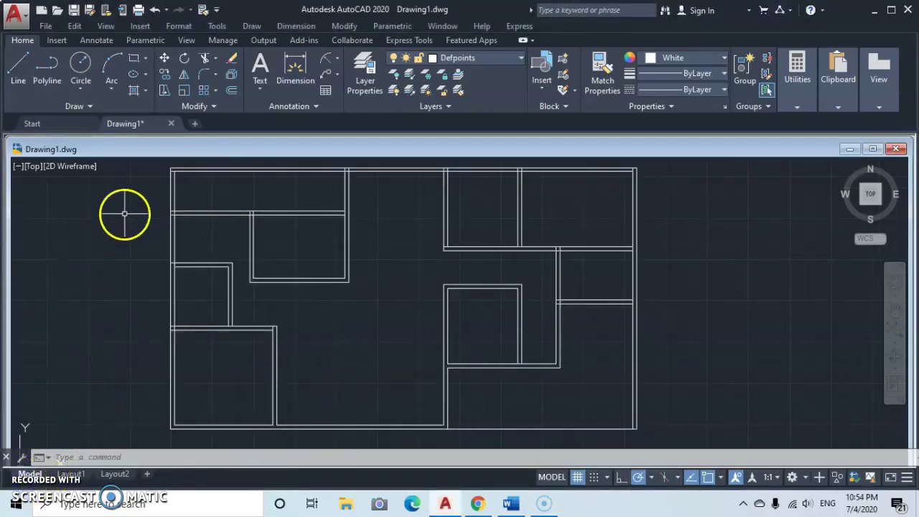
Trim the overlapping line segments where the small left room's upper and lower walls meet the plan's left outer wall
left_click(204, 62)
right_click(102, 313)
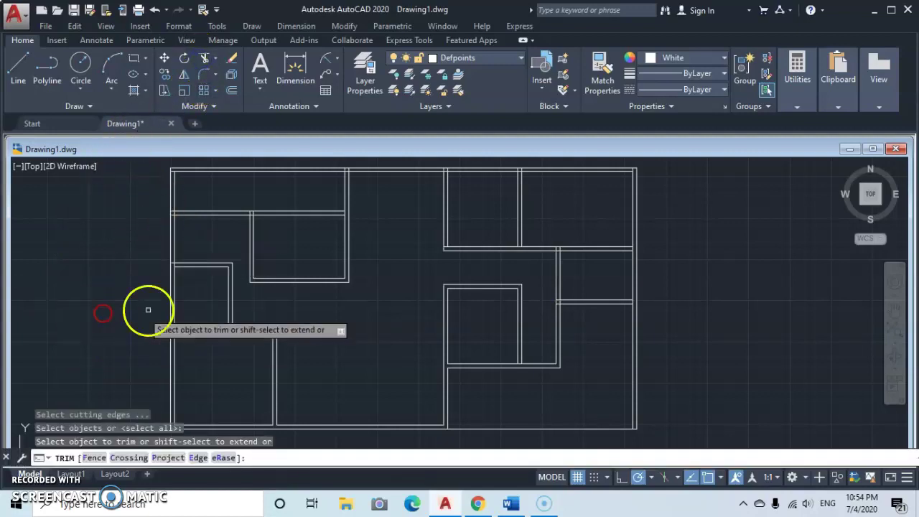
scroll(175, 287, "up", 4)
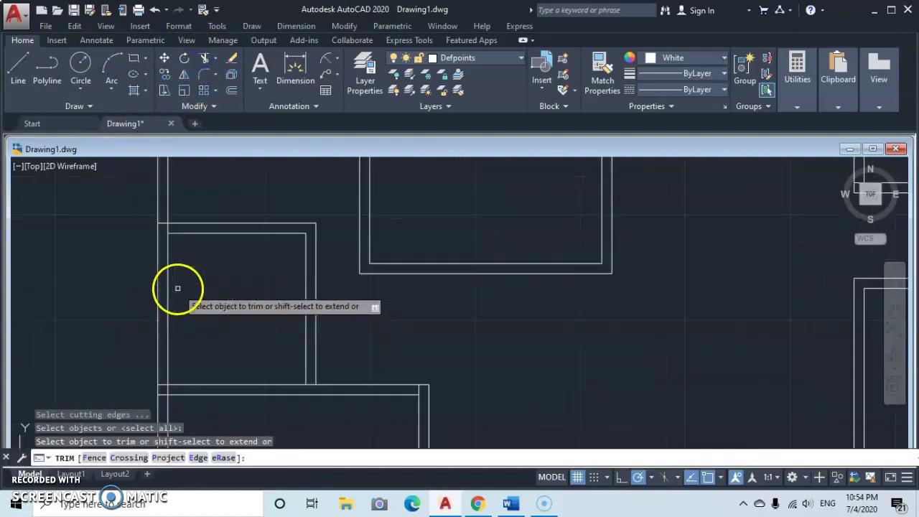
left_click(168, 228)
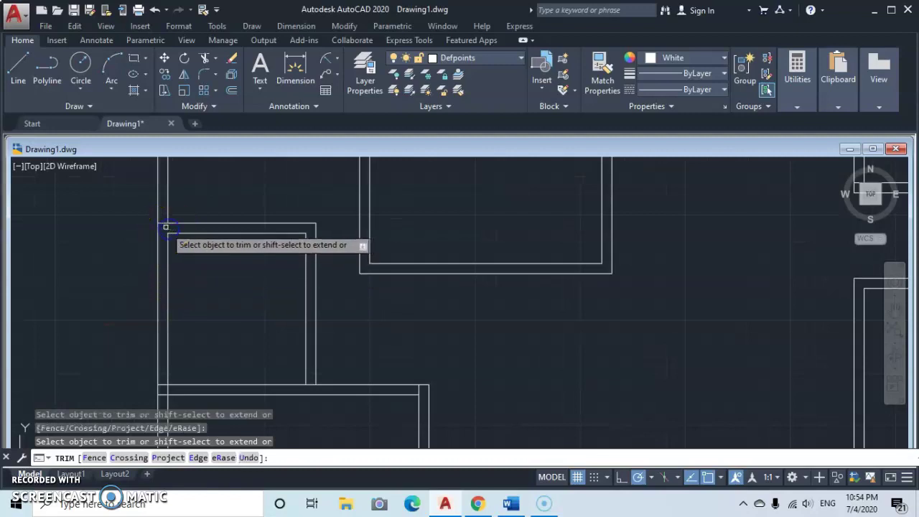
left_click(166, 225)
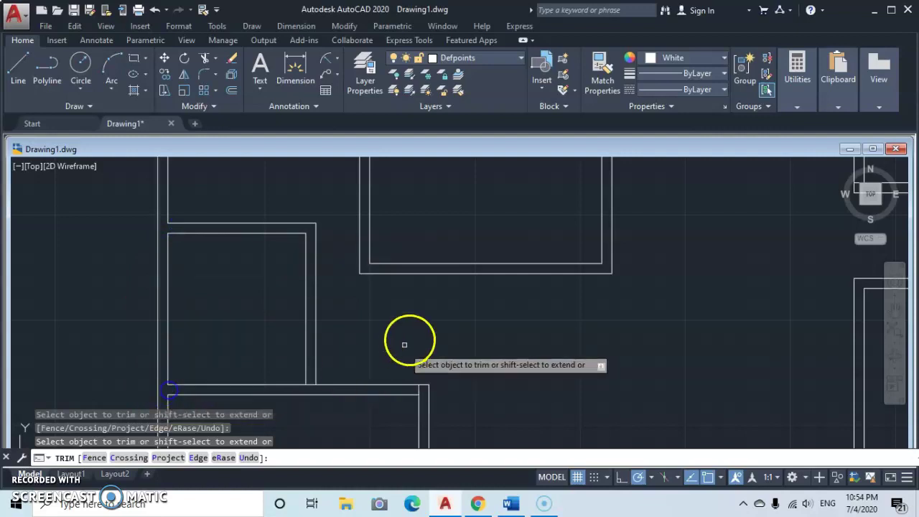
mouse_move(453, 272)
middle_mouse_down()
mouse_move(451, 400)
mouse_move(413, 397)
middle_mouse_up()
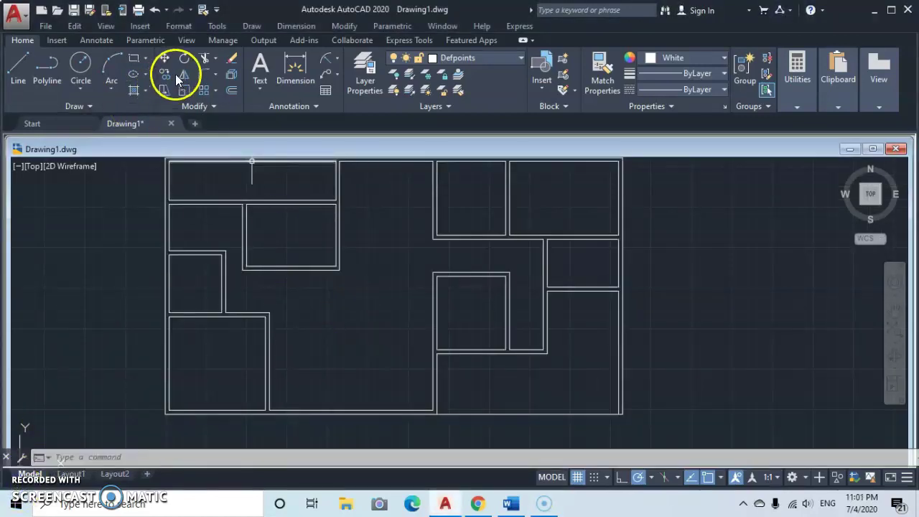
left_click(205, 57)
key("Return")
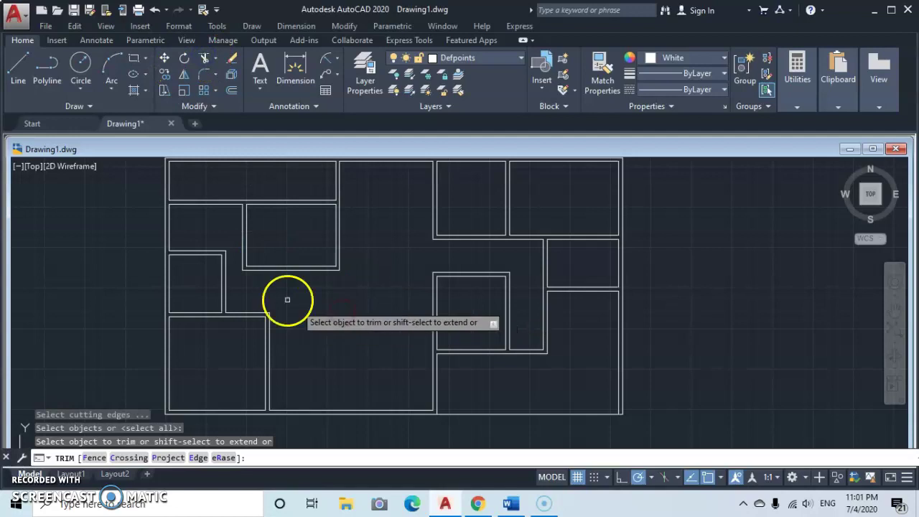
scroll(230, 276, "up", 2)
scroll(361, 352, "down", 3)
middle_click_drag(416, 351, 400, 304)
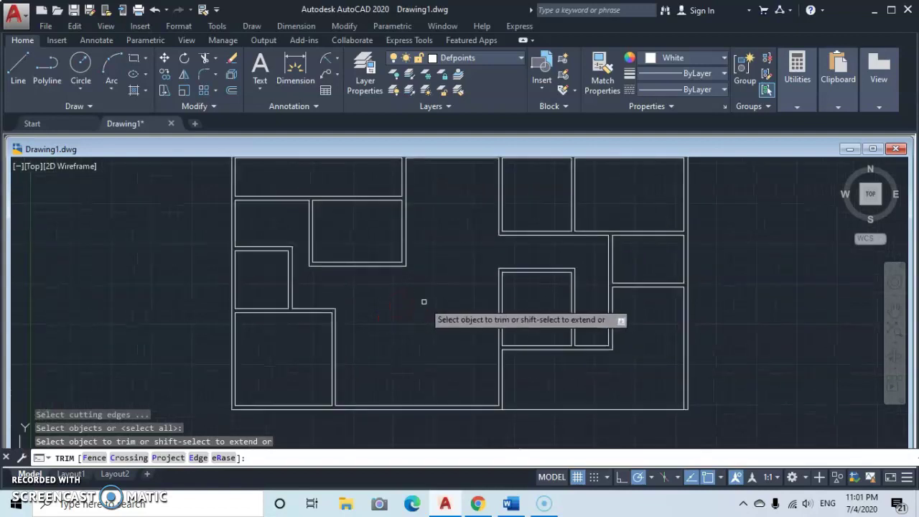
scroll(418, 301, "up", 2)
scroll(415, 296, "down", 2)
scroll(414, 298, "up", 2)
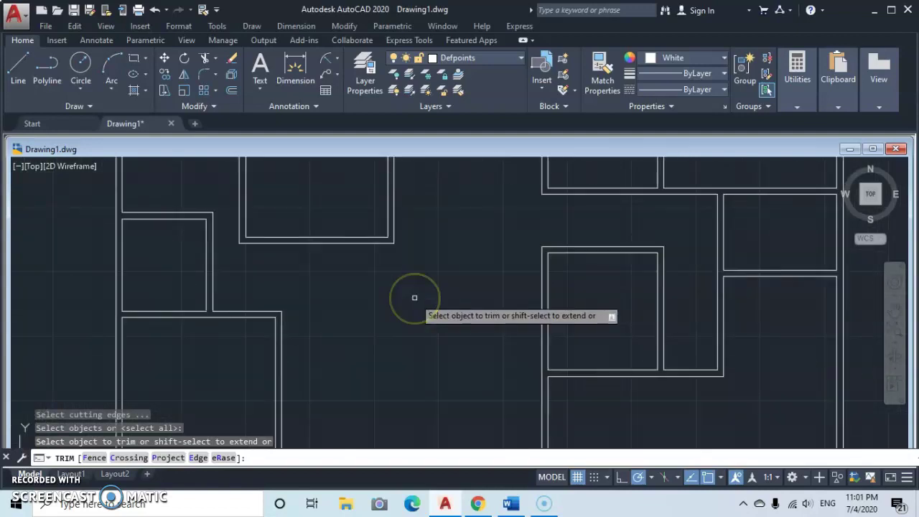
key("Return")
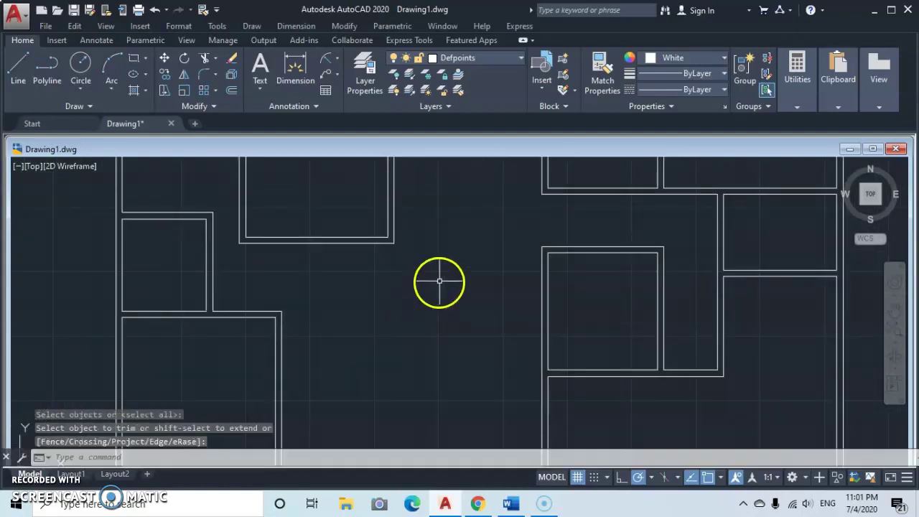
scroll(440, 279, "down", 2)
scroll(439, 280, "up", 2)
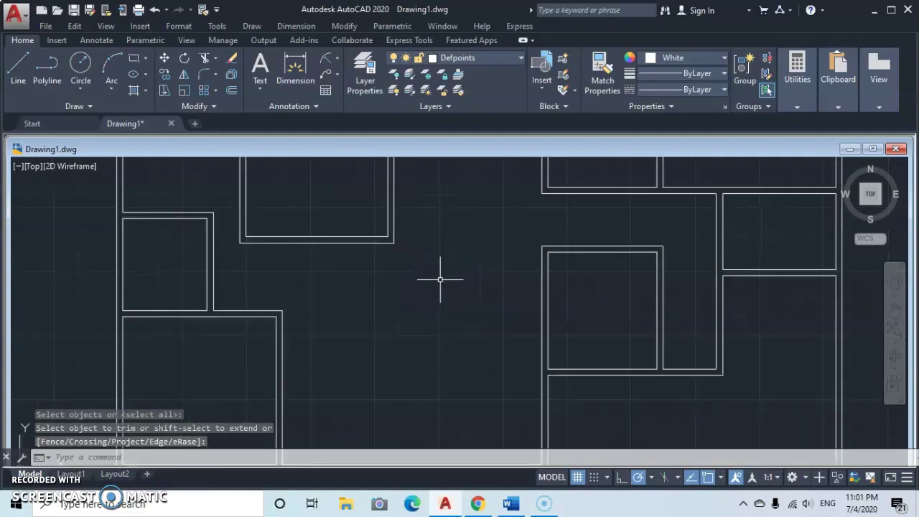
scroll(449, 262, "down", 2)
middle_click_drag(455, 242, 455, 261)
scroll(460, 250, "up", 5)
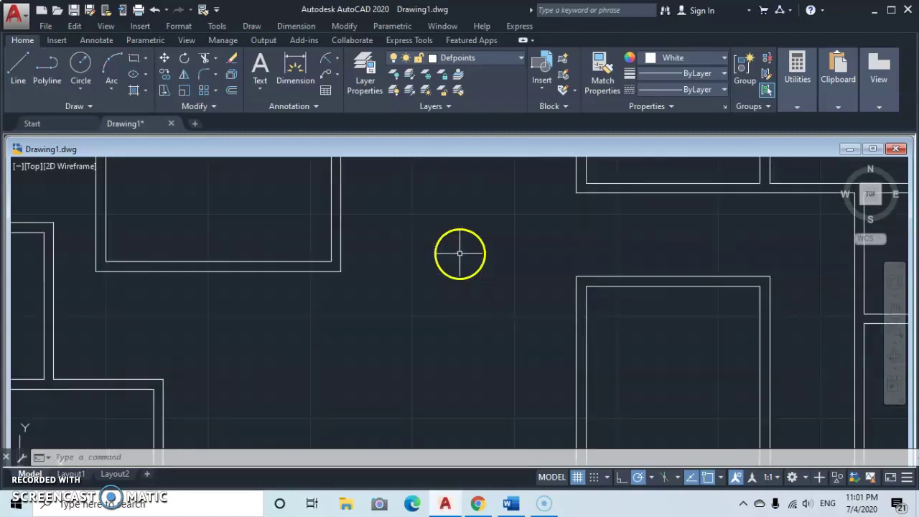